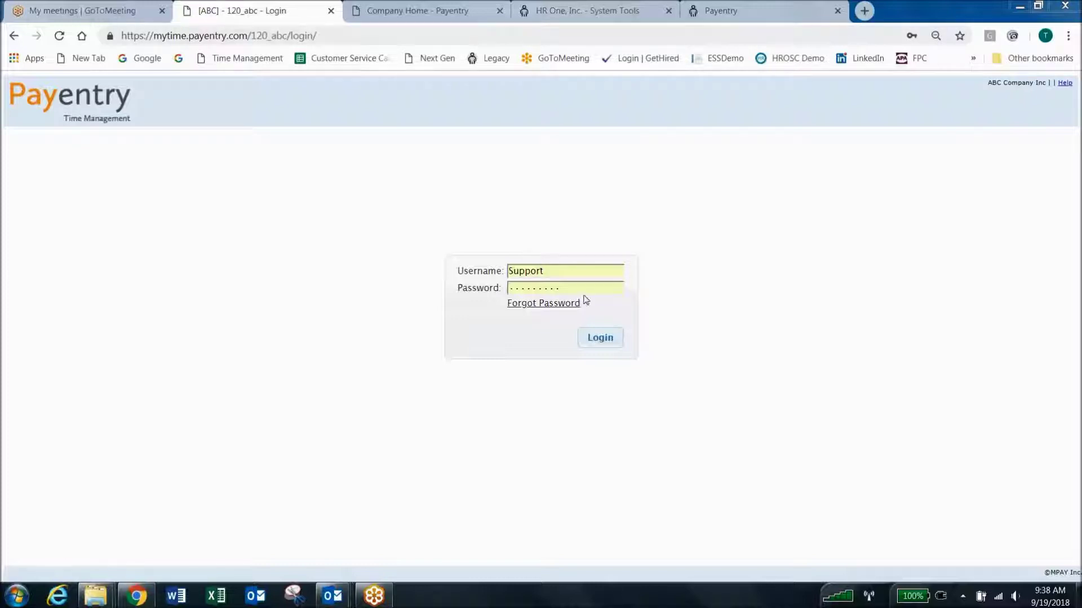
Step: Log in with the prefilled credentials and open the employee timecards
{"action": "left_click", "coordinate": [602, 339]}
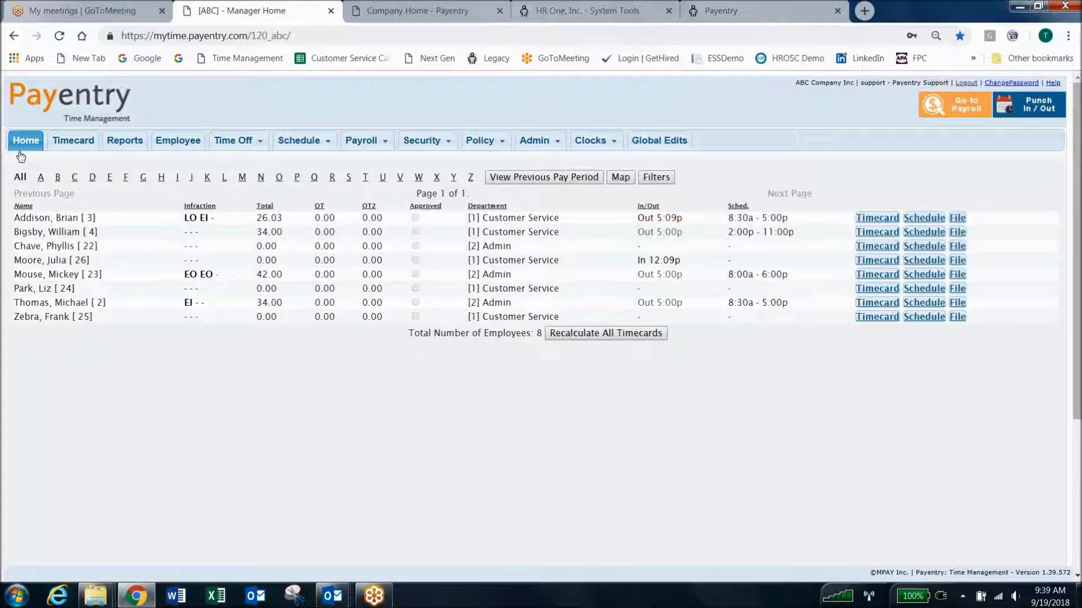
{"action": "left_click", "coordinate": [74, 142]}
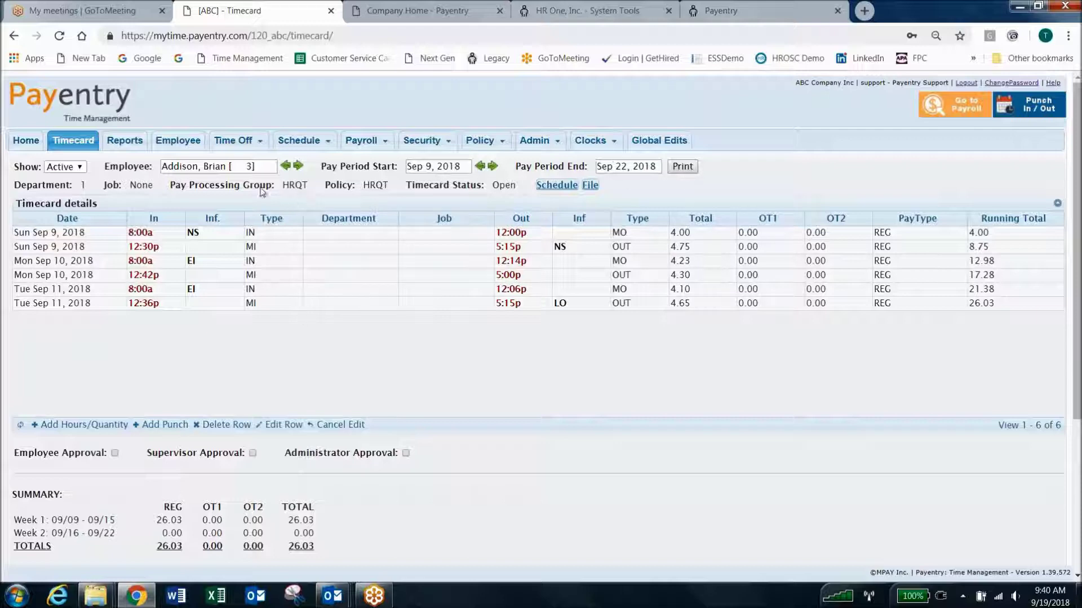
Step: Look up the first employee by last name, load their timecard, and review the punches and the hours summary
{"action": "left_click", "coordinate": [197, 166]}
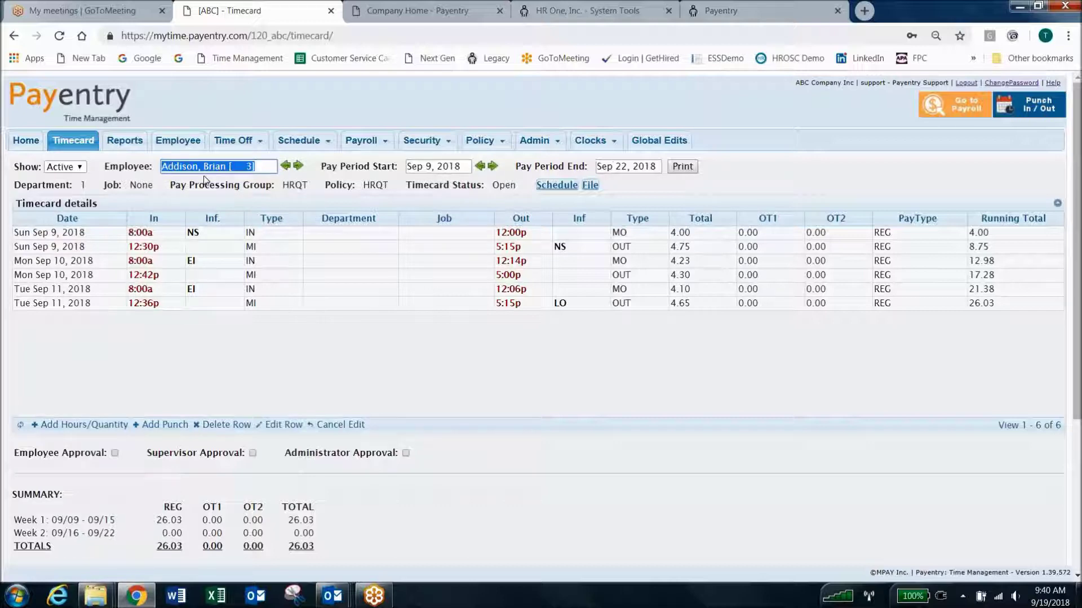
{"action": "type", "text": "mou"}
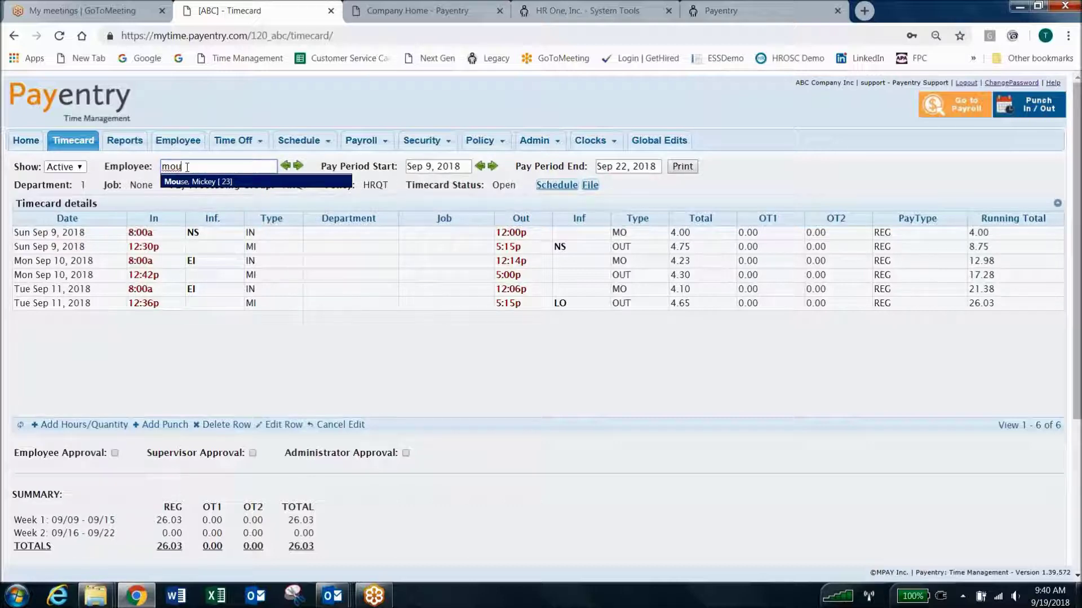
{"action": "left_click", "coordinate": [191, 169]}
{"action": "key", "text": "BackSpace"}
{"action": "type", "text": "add"}
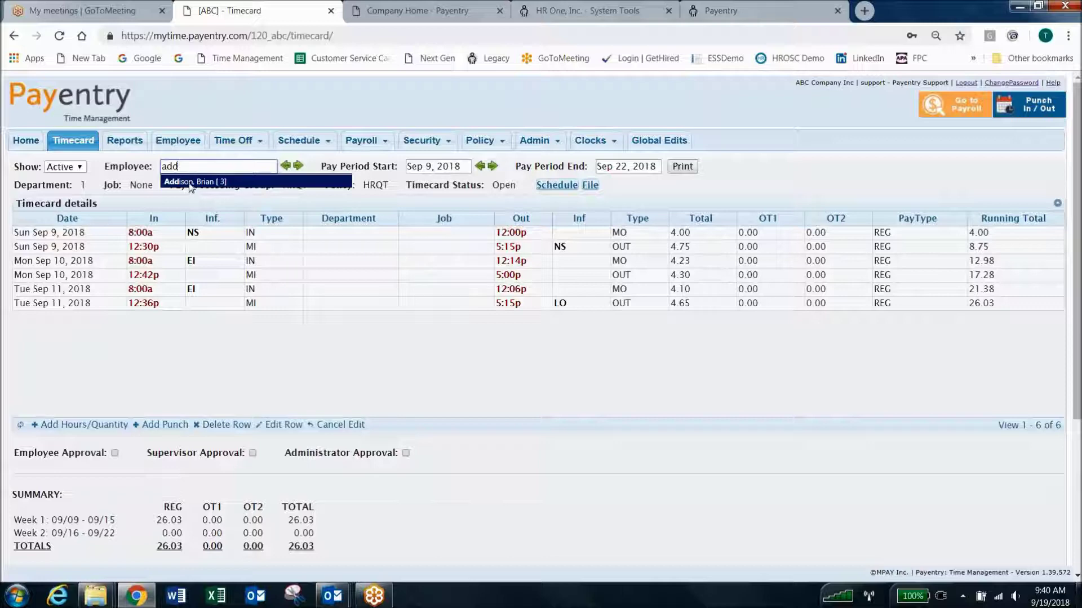
{"action": "left_click", "coordinate": [190, 182]}
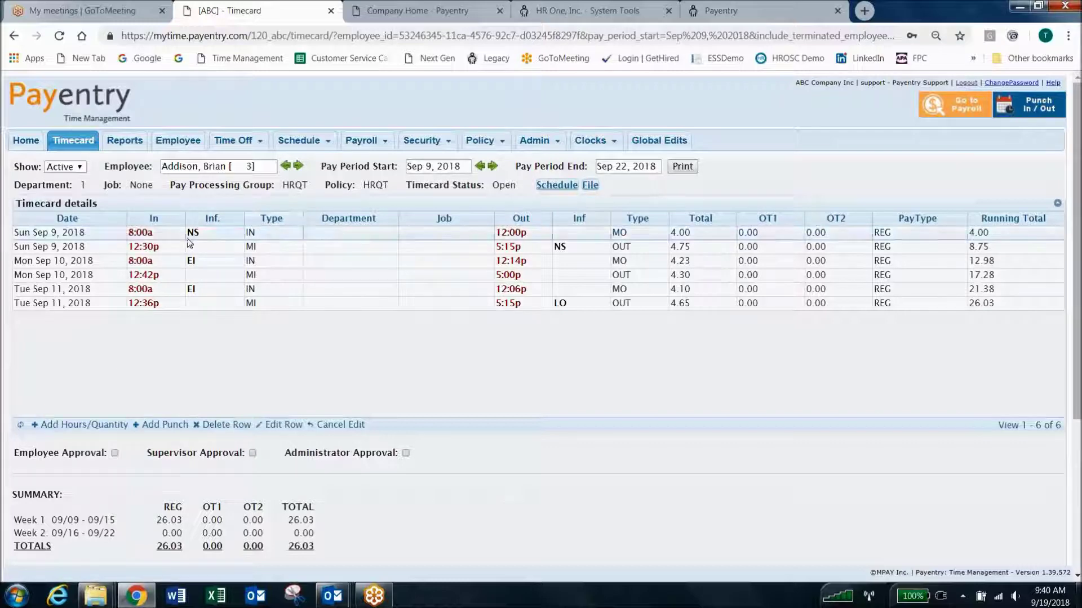
{"action": "mouse_move", "coordinate": [166, 241]}
{"action": "mouse_move", "coordinate": [512, 238]}
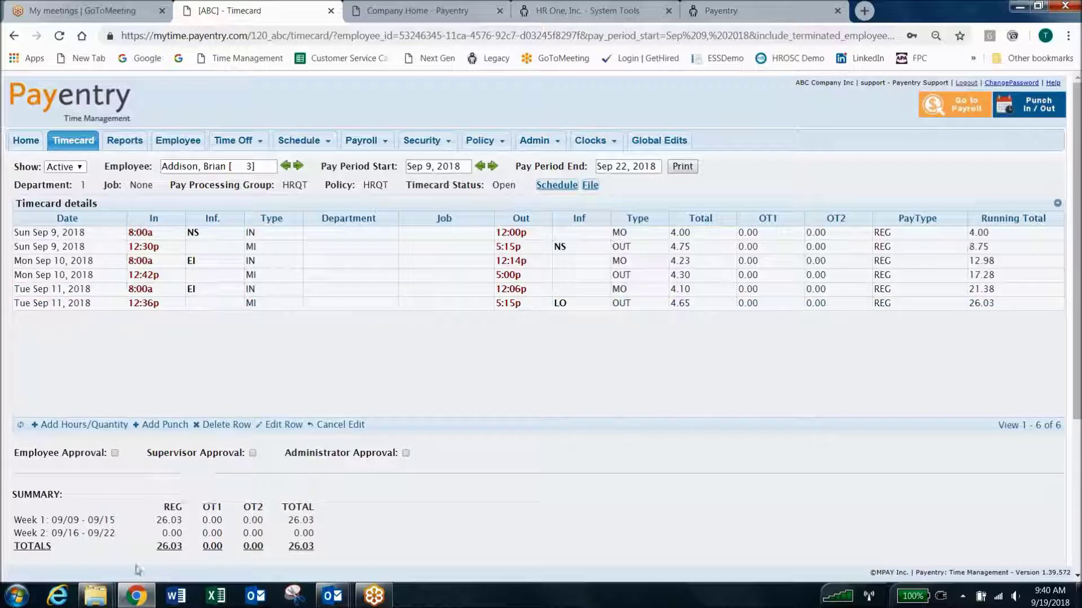
{"action": "scroll", "coordinate": [118, 554], "scroll_direction": "down", "scroll_amount": 2}
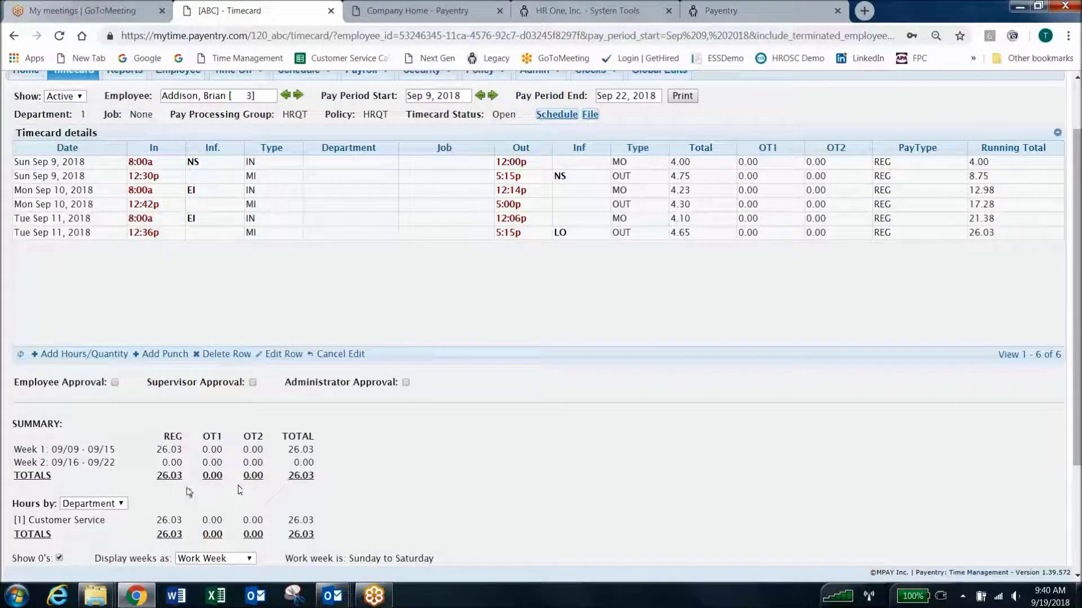
{"action": "scroll", "coordinate": [473, 515], "scroll_direction": "up", "scroll_amount": 2}
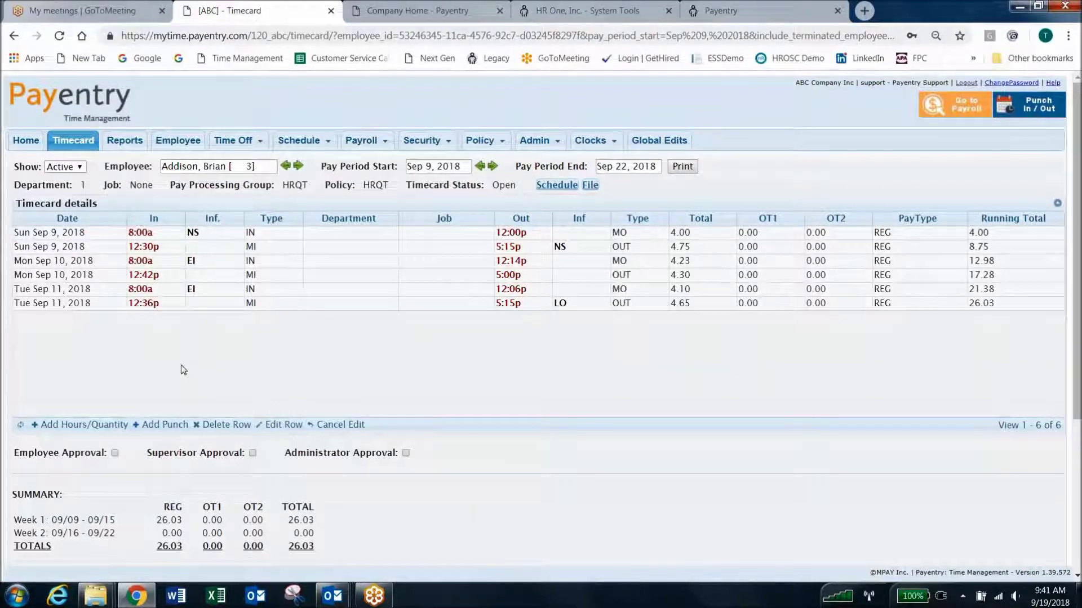
Step: Set the In time of the second Tue Sep 11, 2018 row on the timecard to 12:30p
{"action": "double_click", "coordinate": [161, 233]}
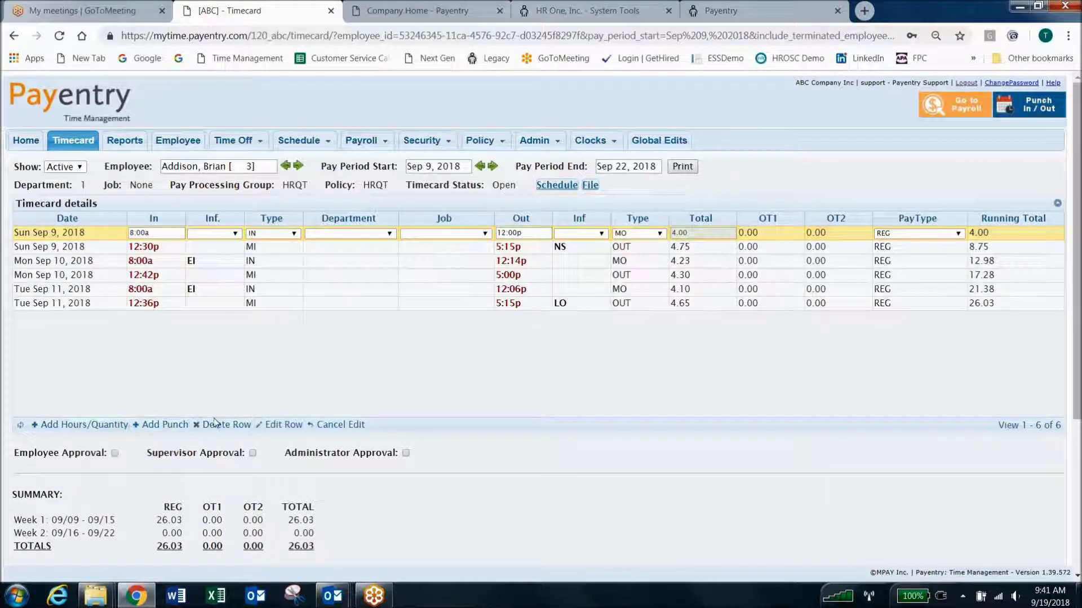
{"action": "left_click", "coordinate": [167, 306]}
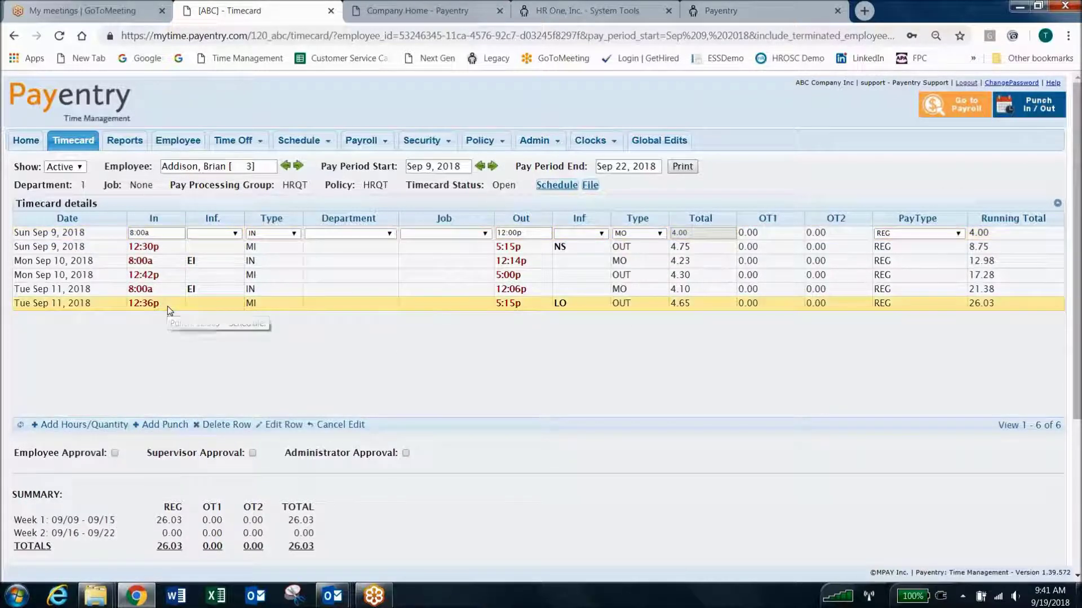
{"action": "left_click", "coordinate": [275, 425]}
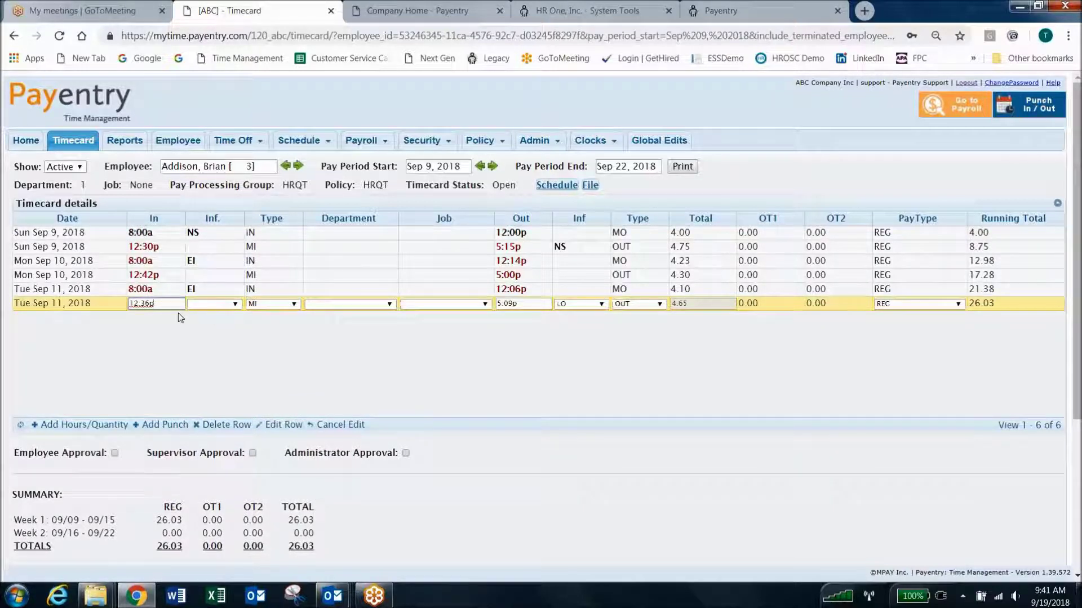
{"action": "key", "text": "BackSpace"}
{"action": "key", "text": "BackSpace"}
{"action": "type", "text": "0"}
{"action": "key", "text": "Return"}
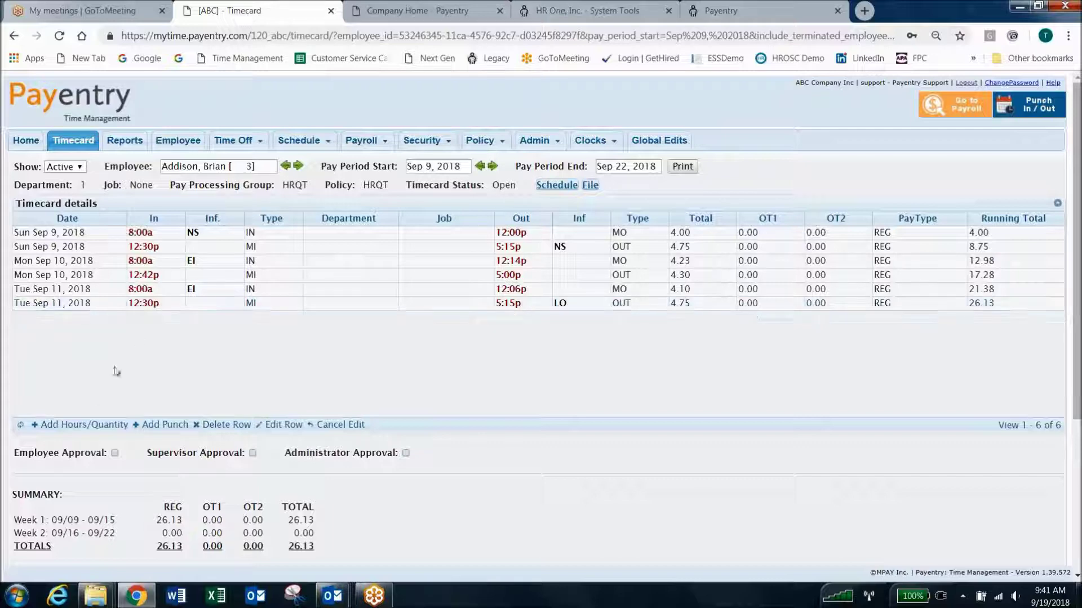
Step: Add 8 hours with pay type Bereav on Sep 12, 2018 to the timecard and save the entry
{"action": "left_click", "coordinate": [83, 425]}
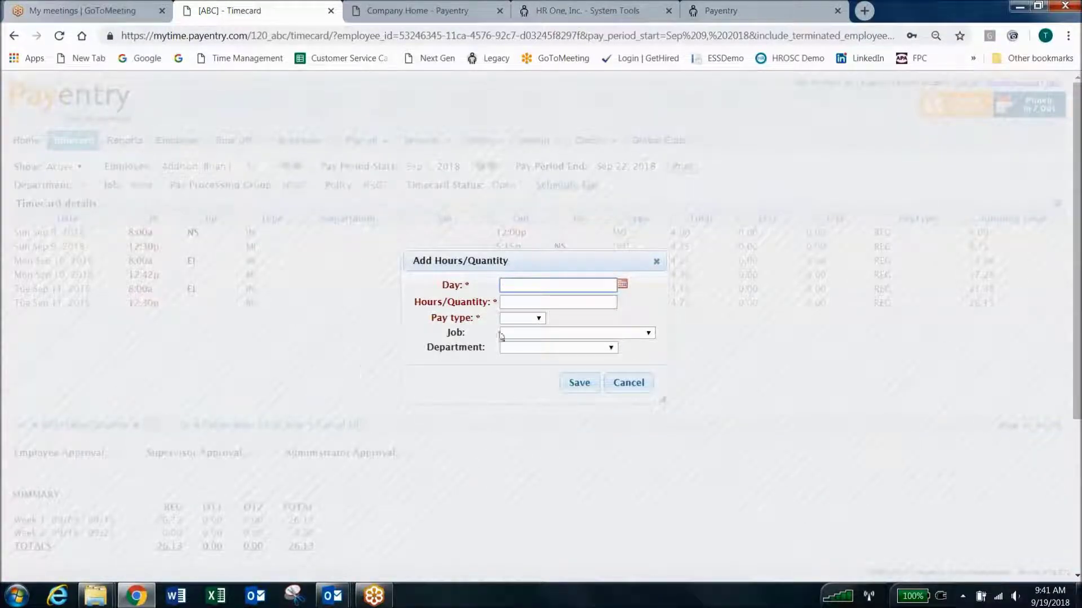
{"action": "left_click", "coordinate": [623, 286]}
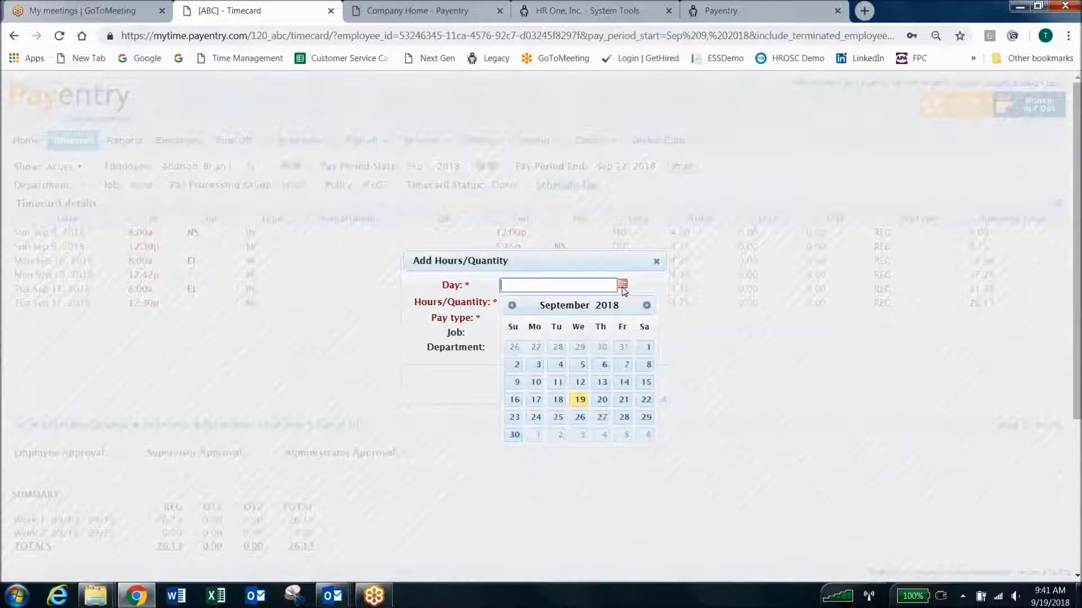
{"action": "left_click", "coordinate": [580, 382]}
{"action": "left_click", "coordinate": [543, 302]}
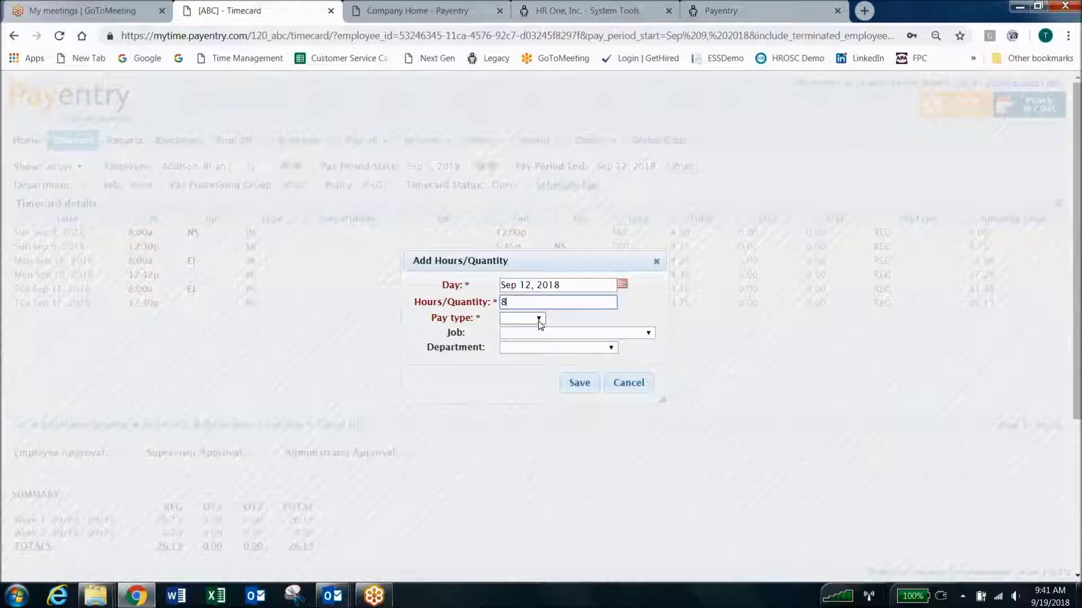
{"action": "left_click", "coordinate": [538, 319]}
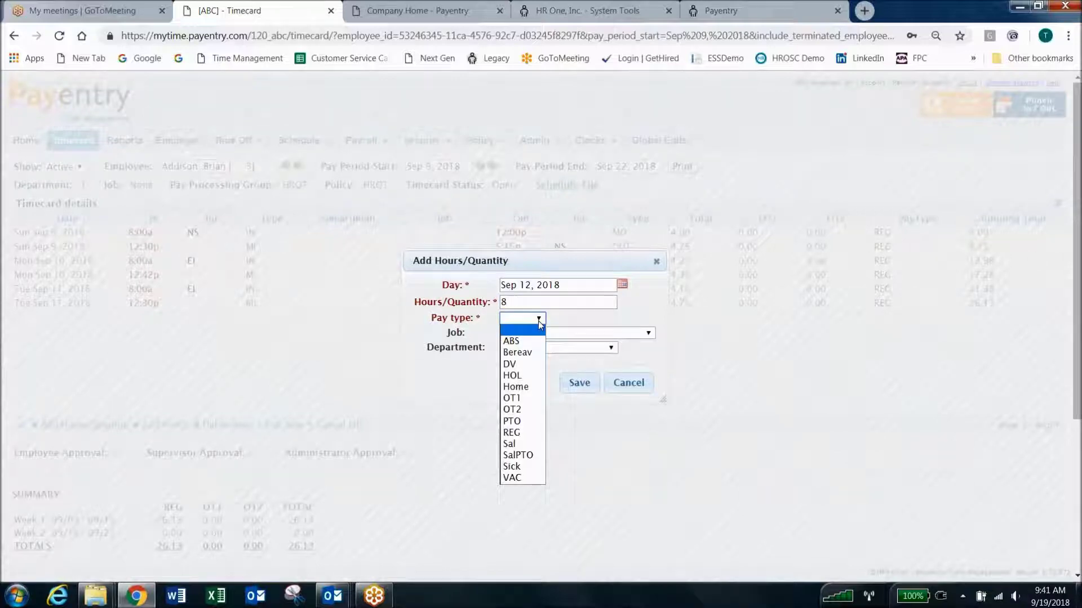
{"action": "left_click", "coordinate": [526, 353]}
{"action": "left_click", "coordinate": [579, 383]}
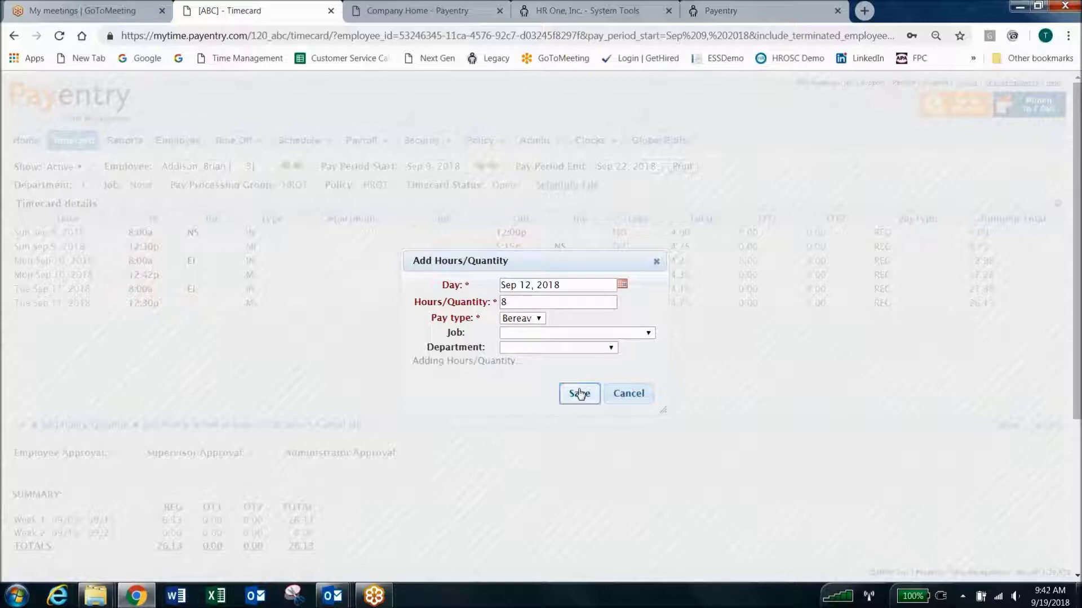
{"action": "left_click", "coordinate": [579, 394]}
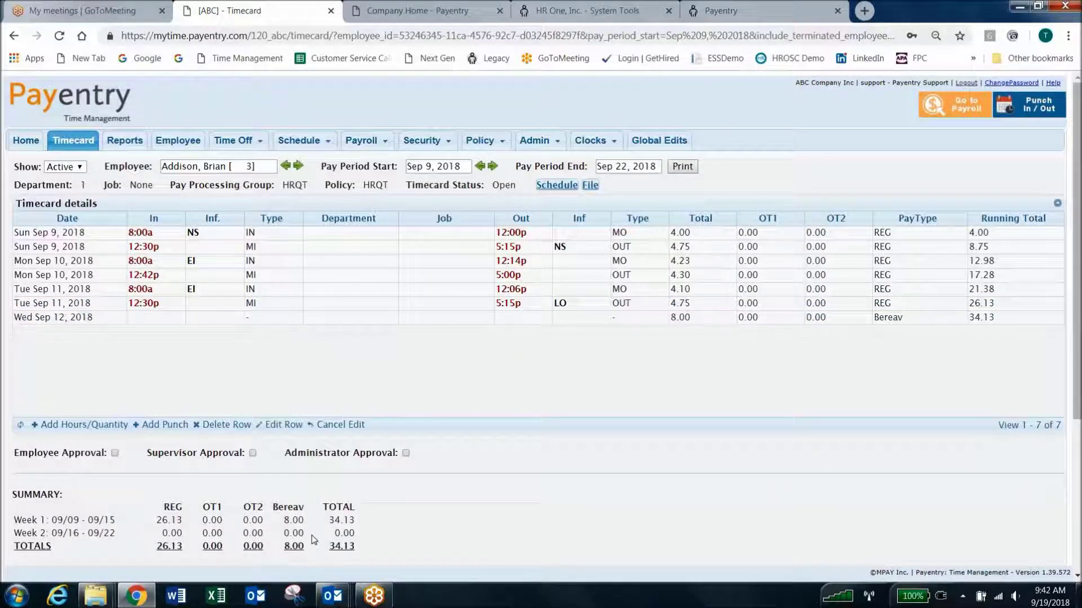
{"action": "left_click", "coordinate": [166, 425]}
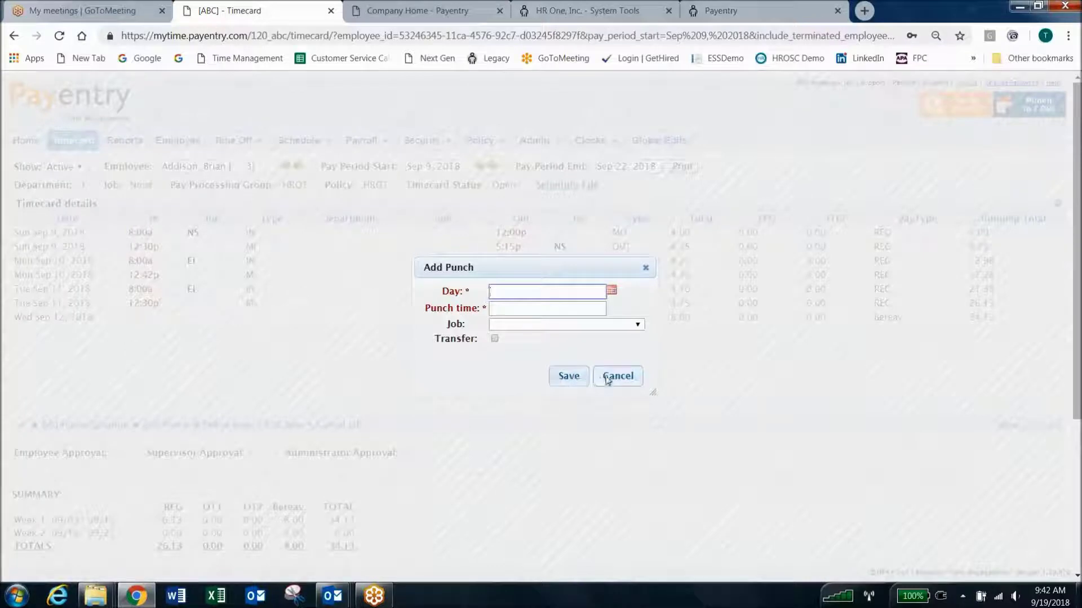
{"action": "left_click", "coordinate": [524, 312]}
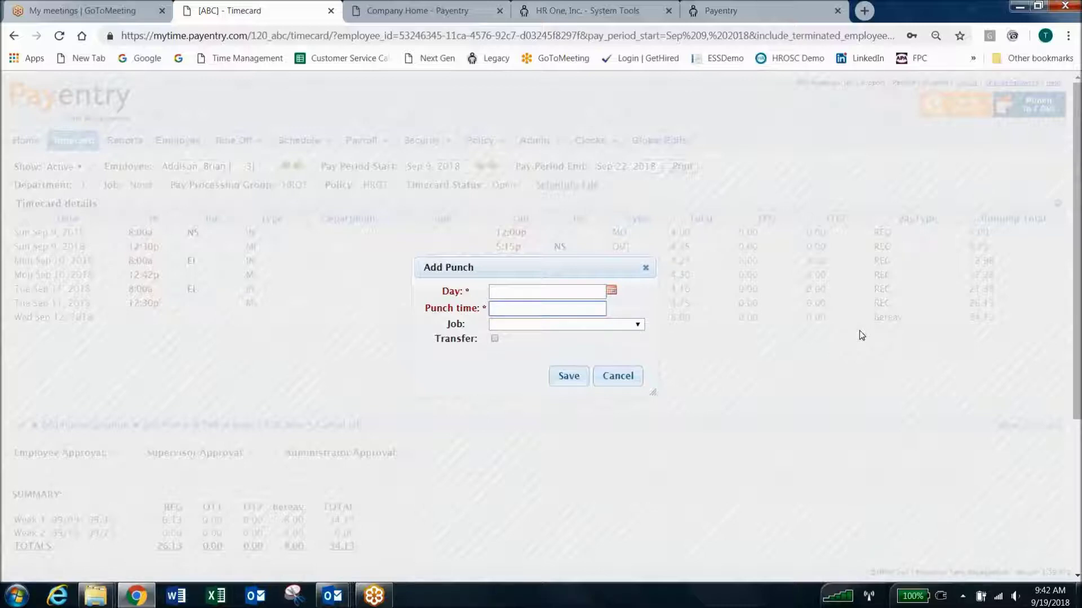
{"action": "type", "text": "500"}
{"action": "key", "text": "BackSpace"}
{"action": "left_click", "coordinate": [610, 377]}
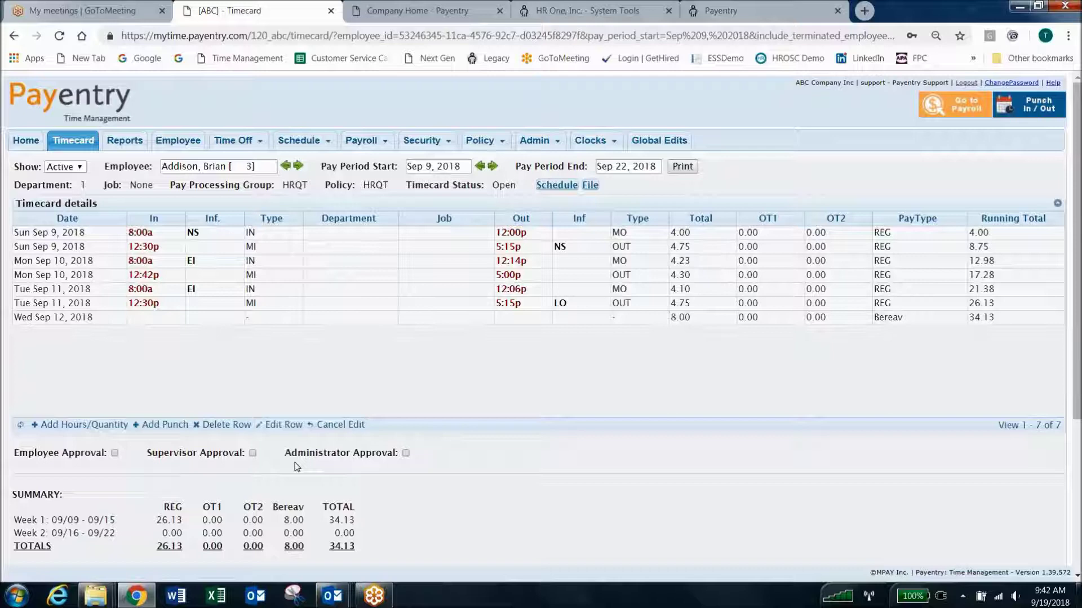
Step: Give the open timecard administrator approval and withdraw it again
{"action": "left_click", "coordinate": [407, 454]}
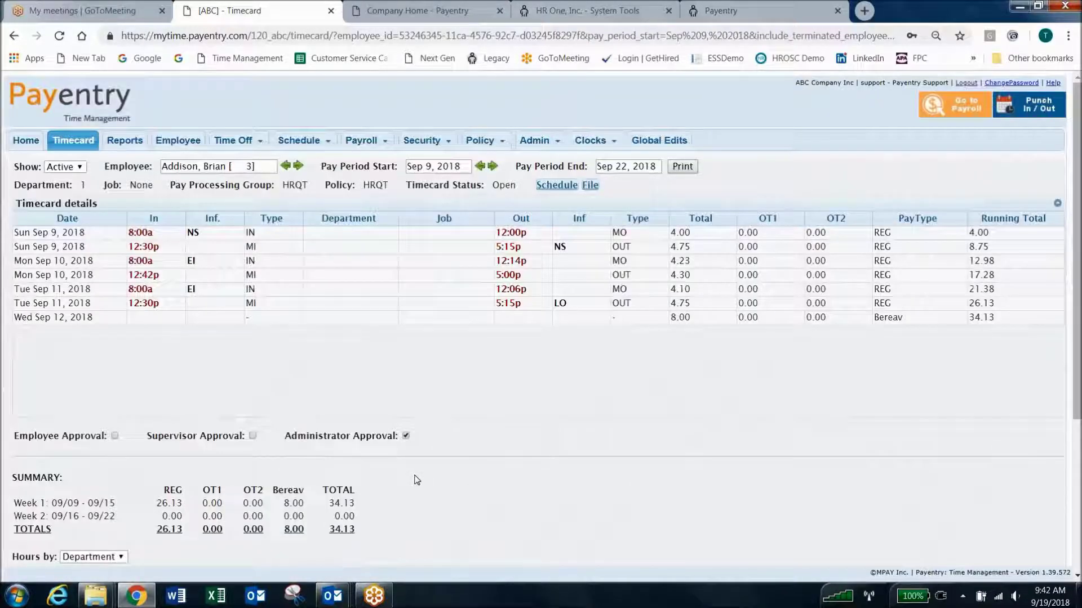
{"action": "left_click", "coordinate": [406, 436]}
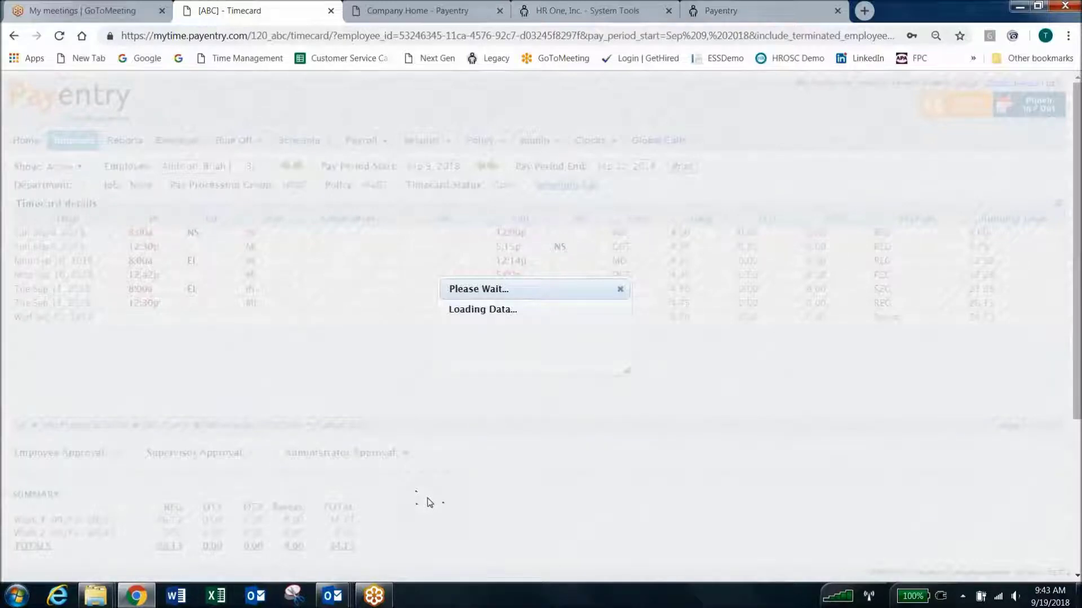
Step: Grant administrator approval on the timecards of the next two employees in the list
{"action": "left_click", "coordinate": [298, 166]}
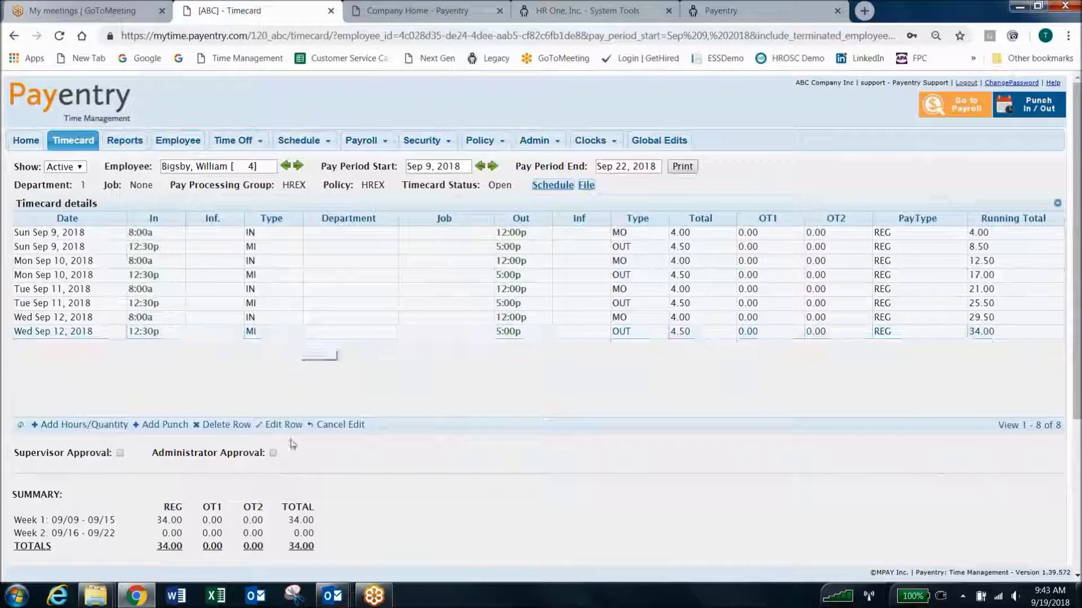
{"action": "left_click", "coordinate": [273, 454]}
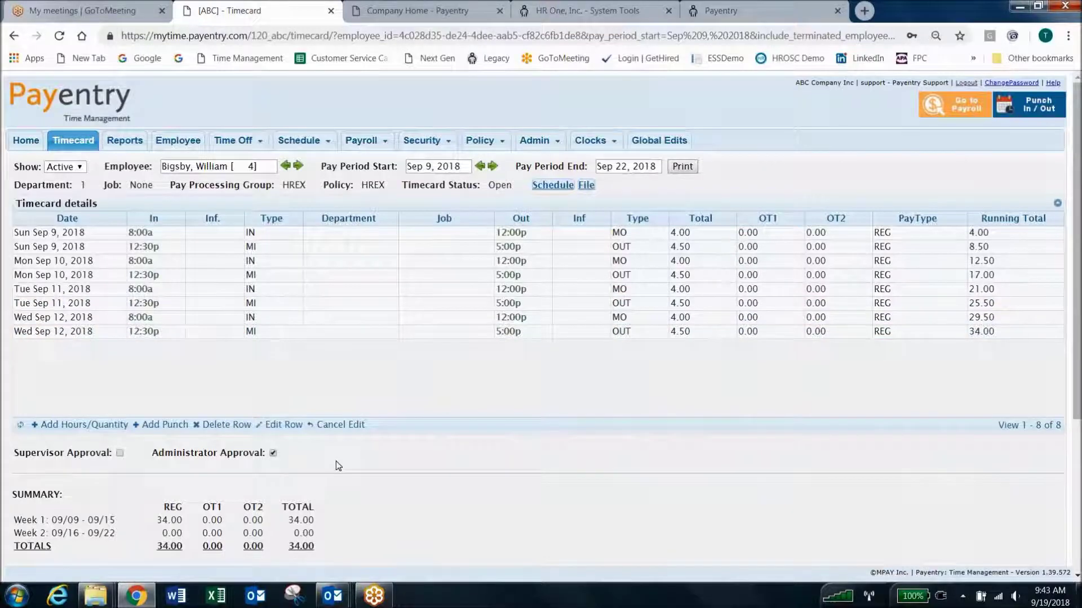
{"action": "left_click", "coordinate": [298, 167]}
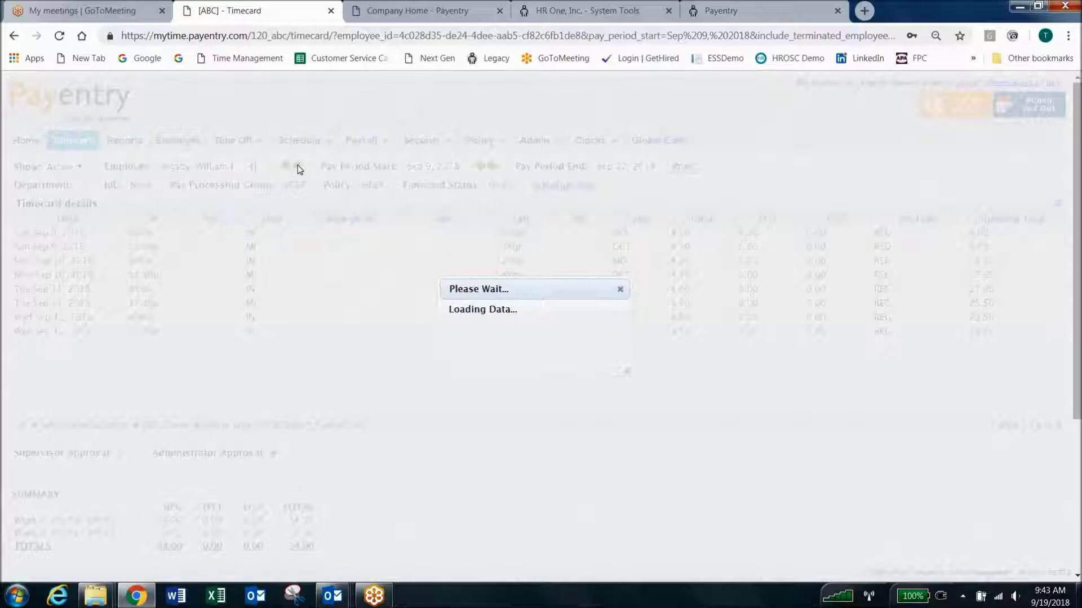
{"action": "left_click", "coordinate": [298, 166]}
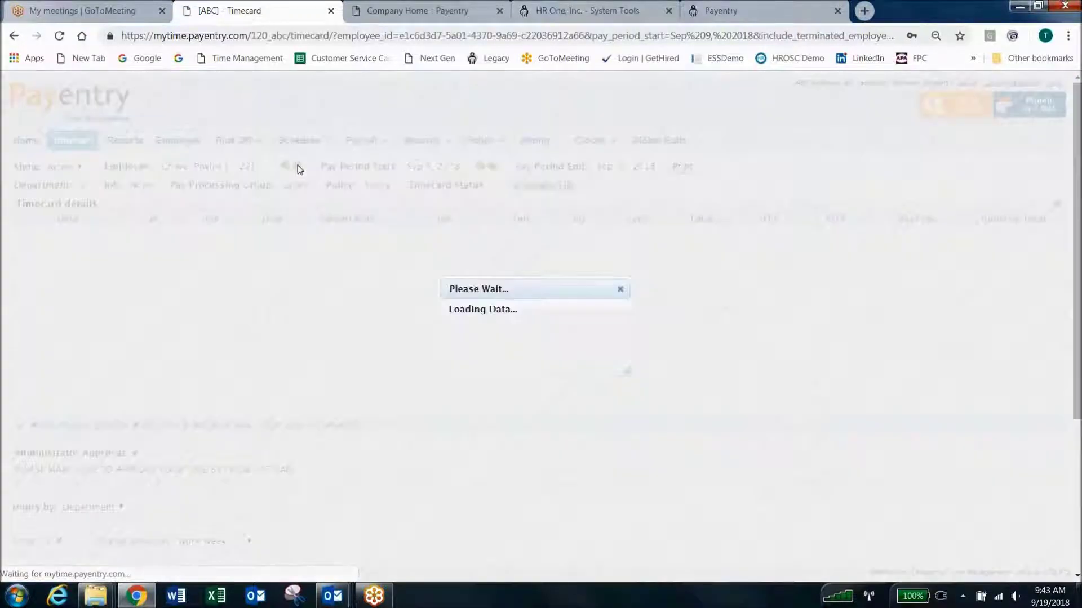
{"action": "left_click", "coordinate": [136, 453]}
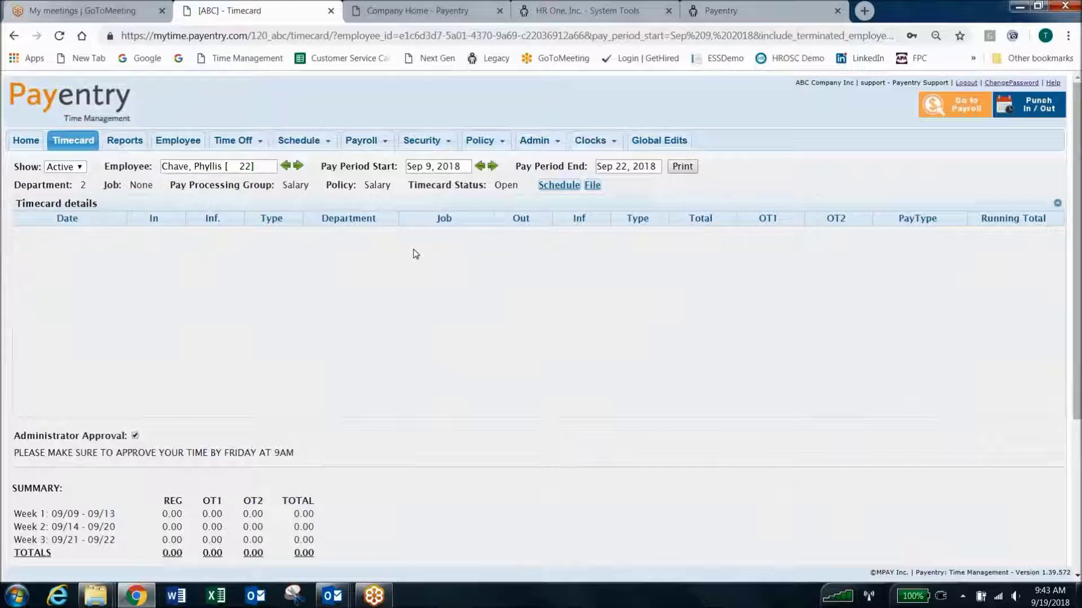
Step: Generate the payroll summary report for the Hourly Exact Pay (HREX) group from Payroll Export, review both pages and close it
{"action": "mouse_move", "coordinate": [369, 149]}
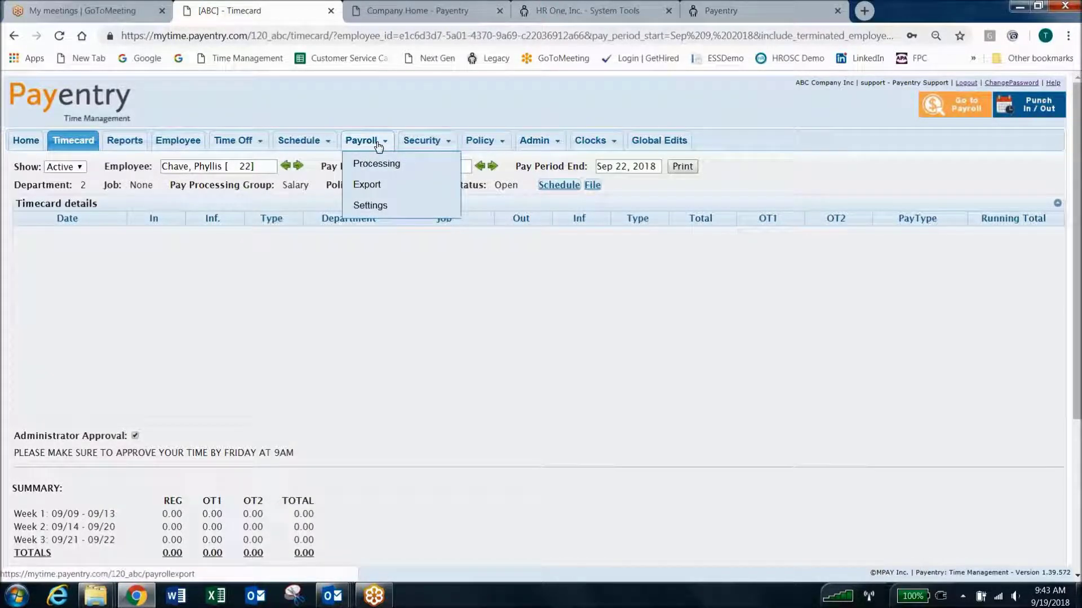
{"action": "left_click", "coordinate": [372, 190]}
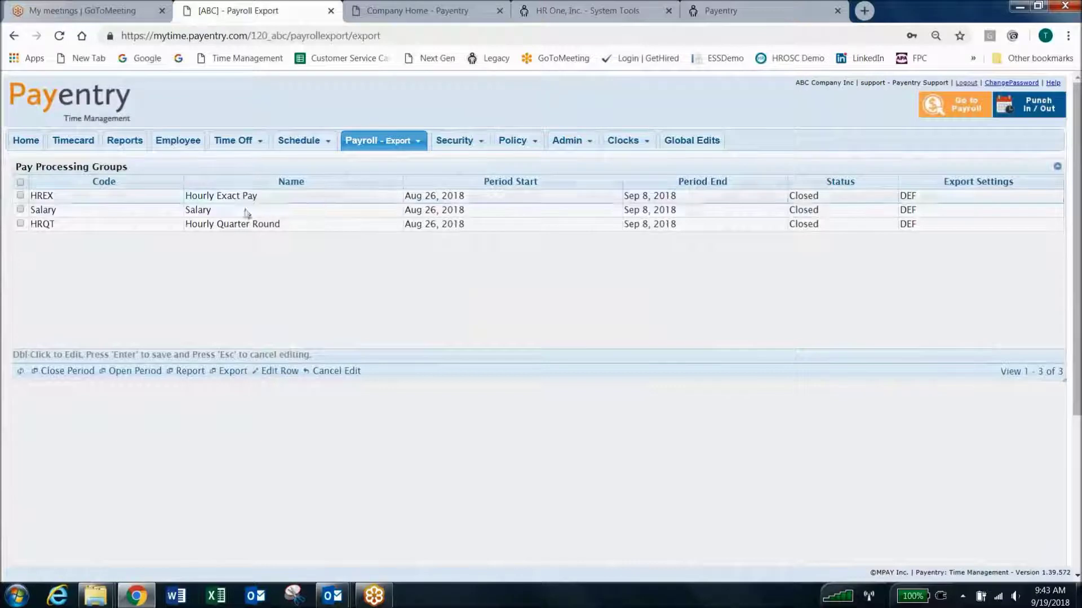
{"action": "left_click", "coordinate": [20, 196]}
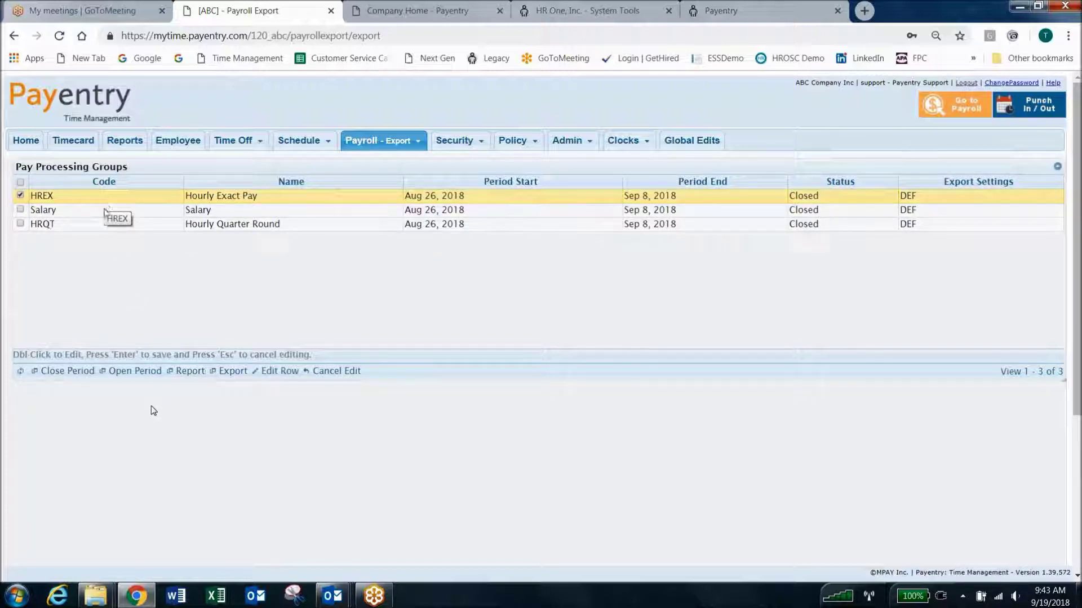
{"action": "left_click", "coordinate": [189, 373]}
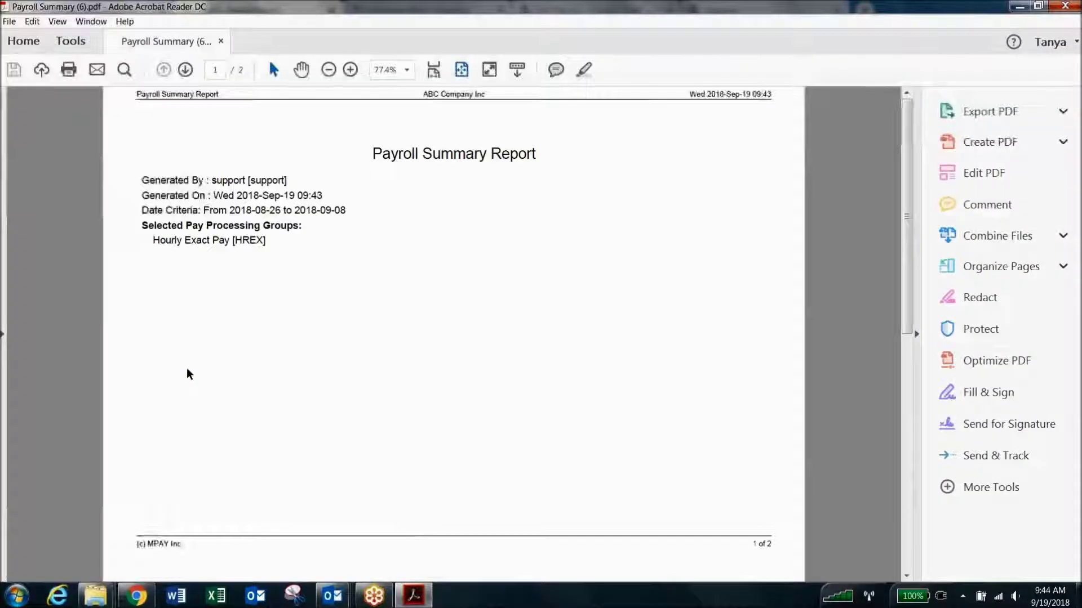
{"action": "scroll", "coordinate": [278, 284], "scroll_direction": "down", "scroll_amount": 3}
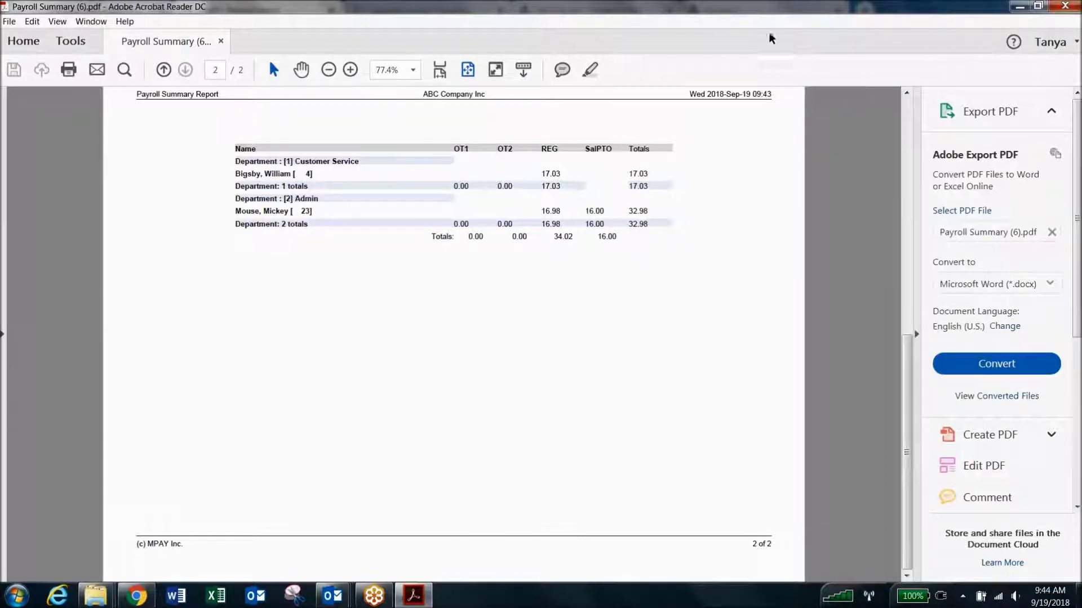
{"action": "left_click", "coordinate": [1065, 6]}
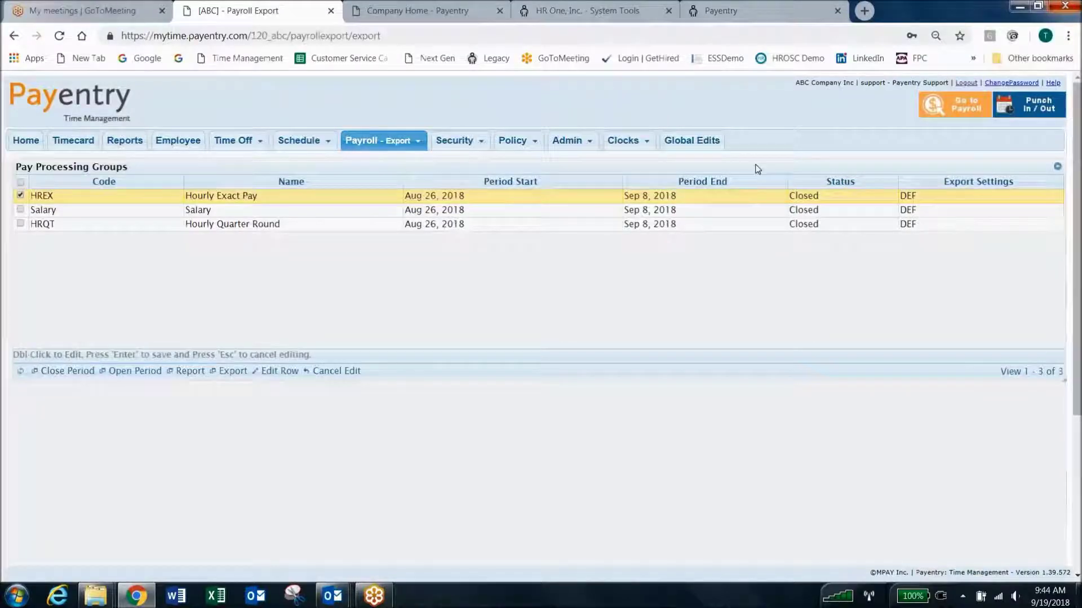
Step: Open Payroll Processing and try to send batch B's hours for the Aug 26 to Sep 8, 2018 period to payroll
{"action": "mouse_move", "coordinate": [367, 145]}
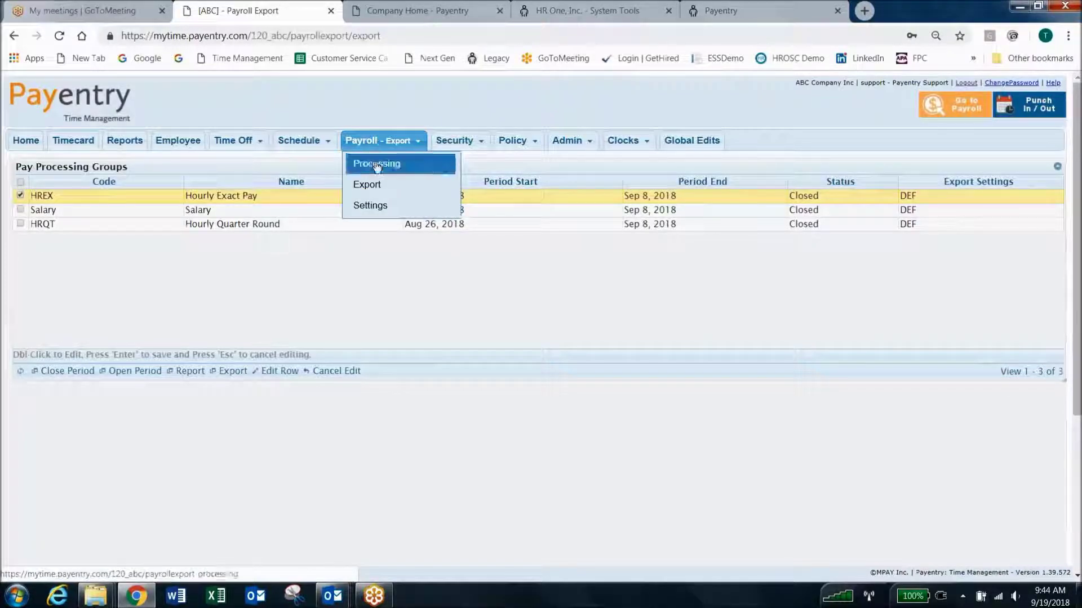
{"action": "left_click", "coordinate": [376, 163]}
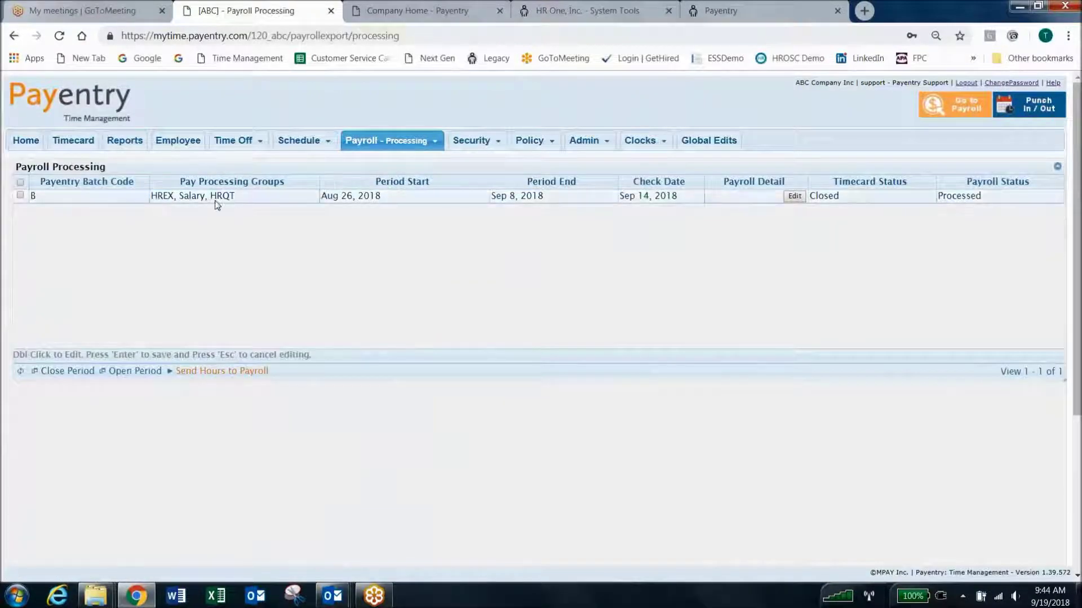
{"action": "left_click", "coordinate": [20, 196]}
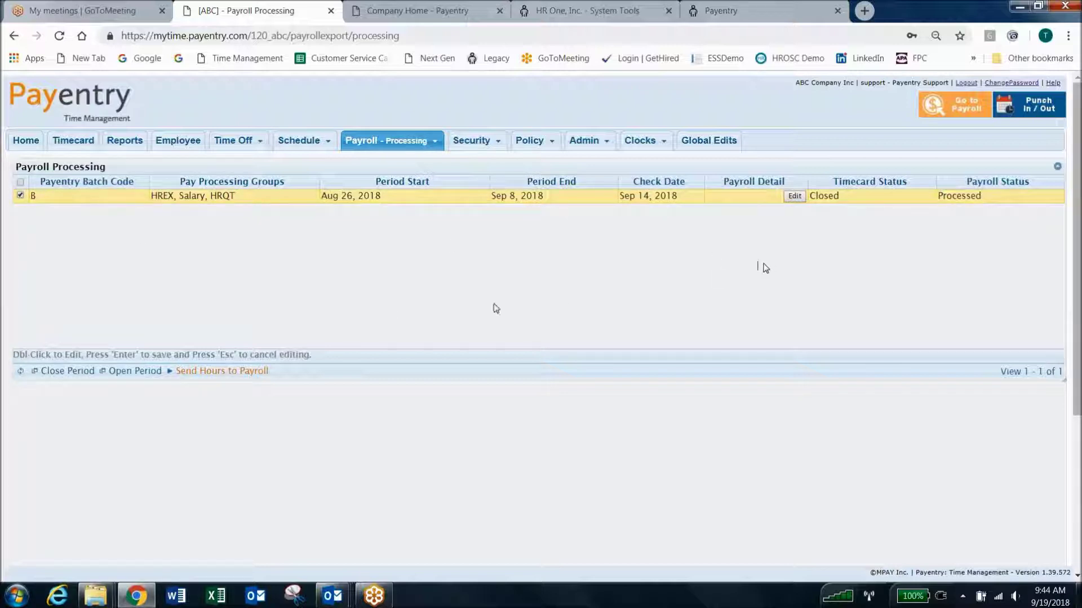
{"action": "left_click", "coordinate": [223, 372]}
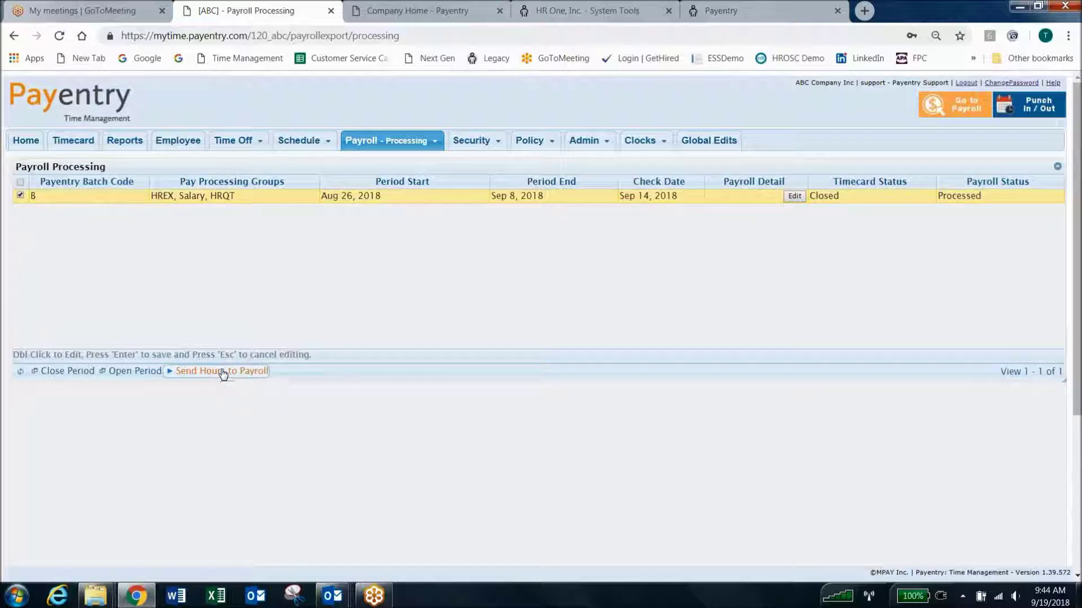
{"action": "left_click", "coordinate": [601, 363]}
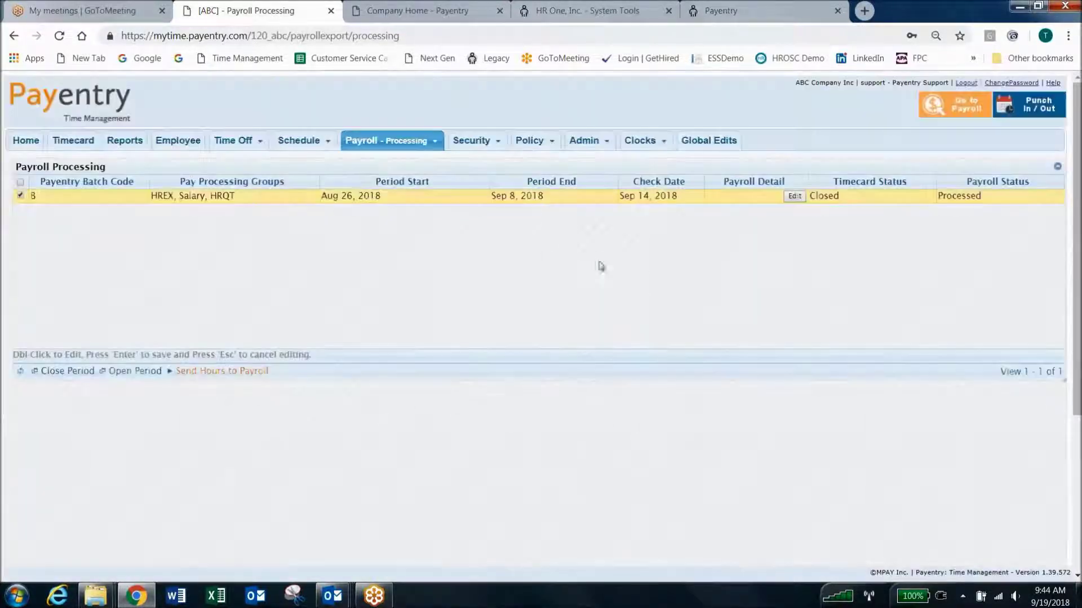
Step: Advance batch B to the pay period starting Sep 9, 2018 and start sending its hours to payroll
{"action": "double_click", "coordinate": [585, 205]}
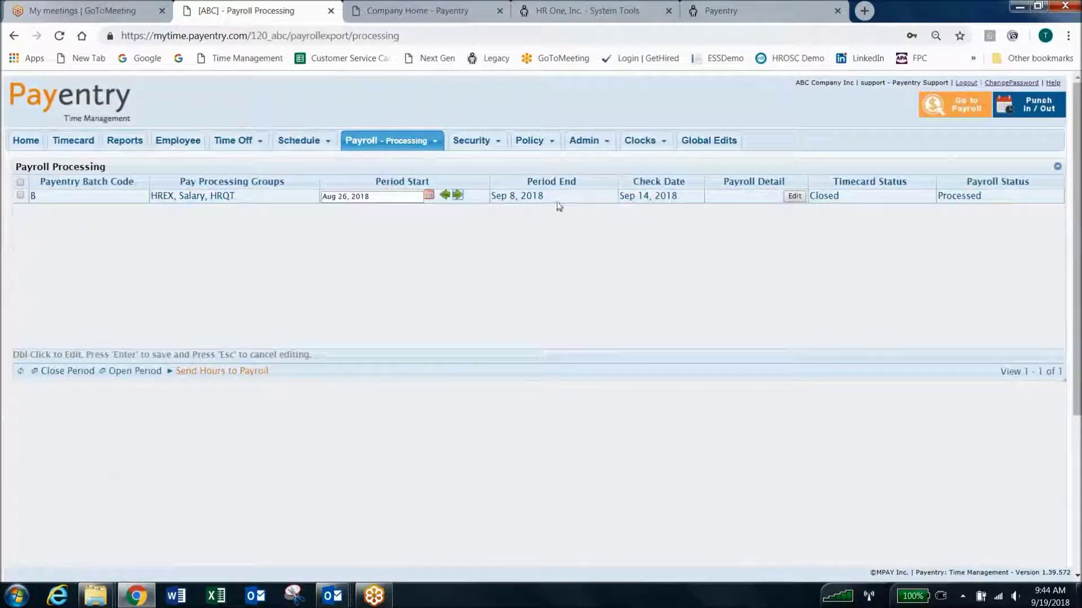
{"action": "left_click", "coordinate": [456, 197]}
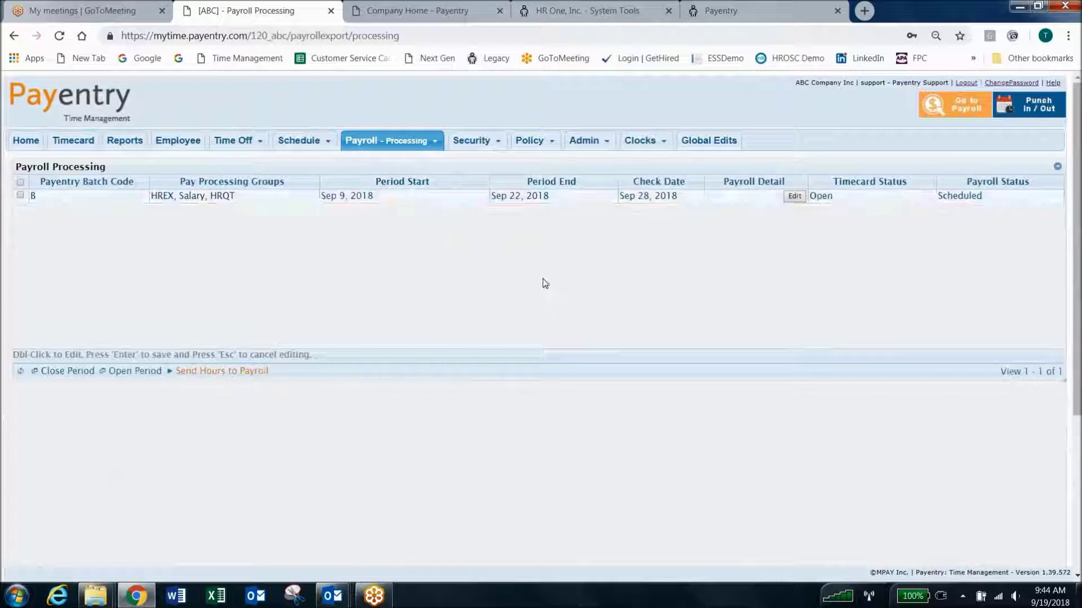
{"action": "left_click", "coordinate": [27, 196]}
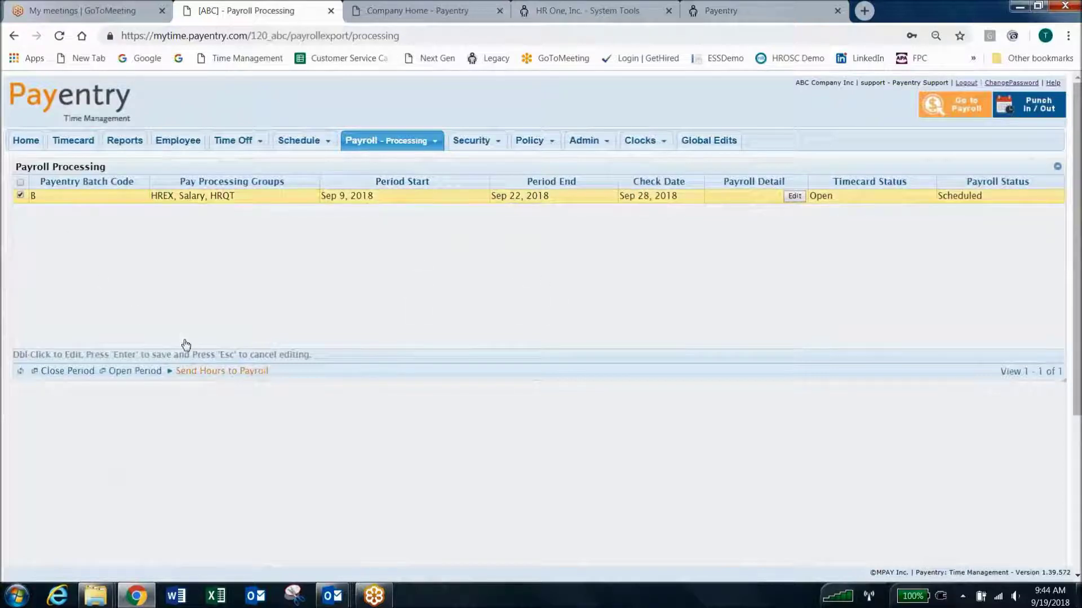
{"action": "left_click", "coordinate": [211, 372]}
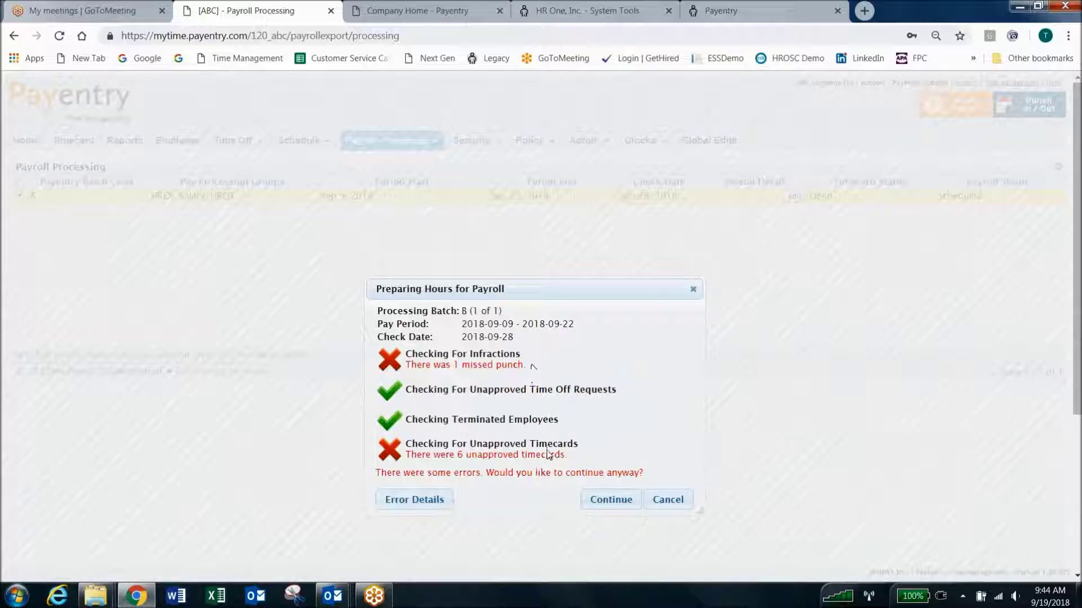
Step: Review the error details for infractions, unapproved requests, terminated employees, unapproved timecards and send hours, and return to the payroll check
{"action": "left_click", "coordinate": [432, 499]}
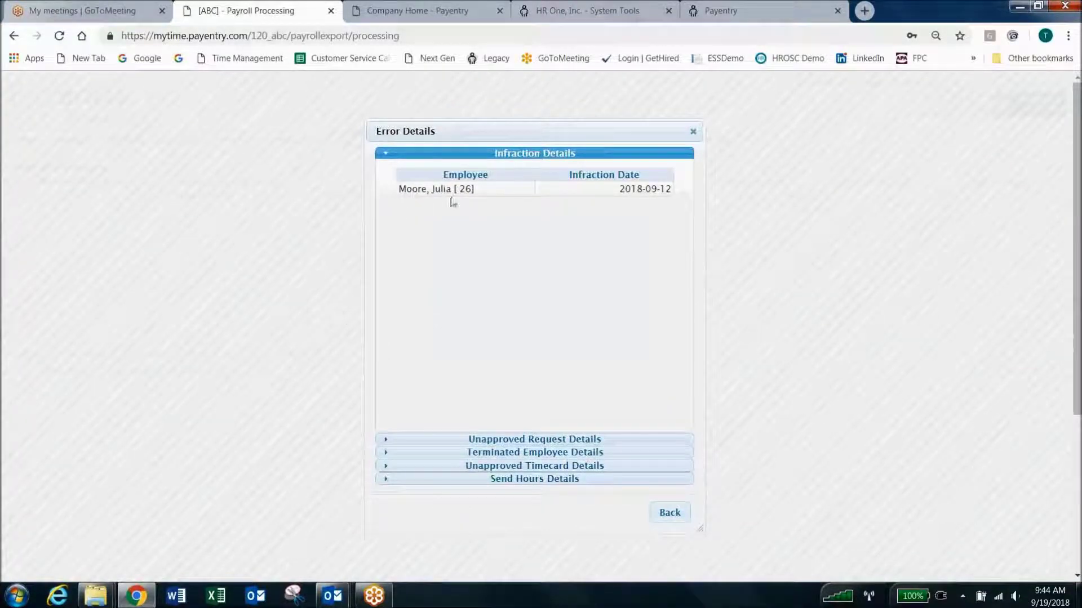
{"action": "left_click", "coordinate": [385, 443]}
{"action": "left_click", "coordinate": [385, 451]}
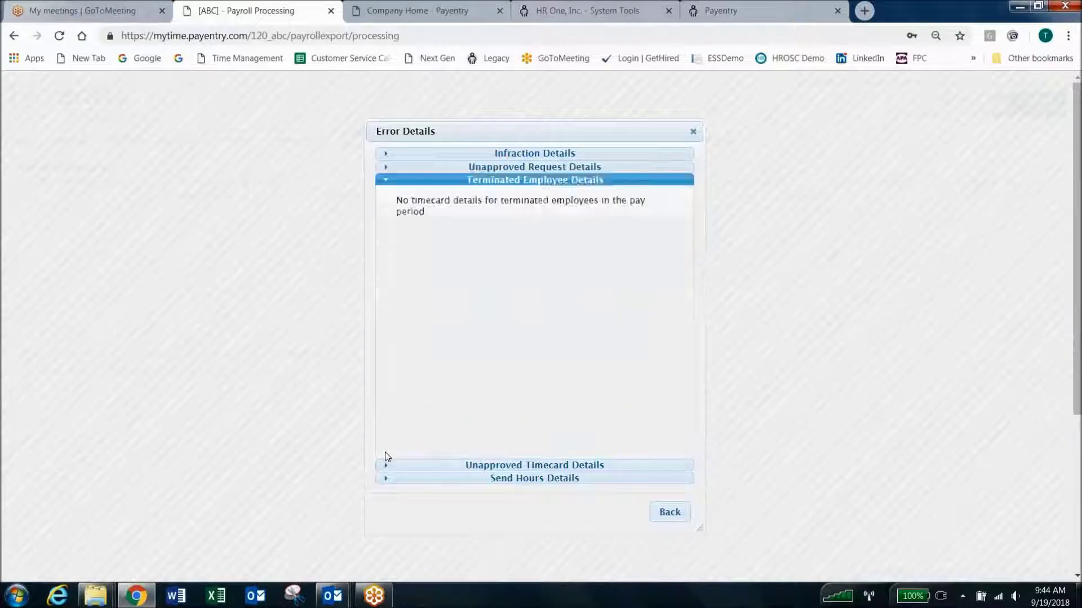
{"action": "left_click", "coordinate": [386, 467]}
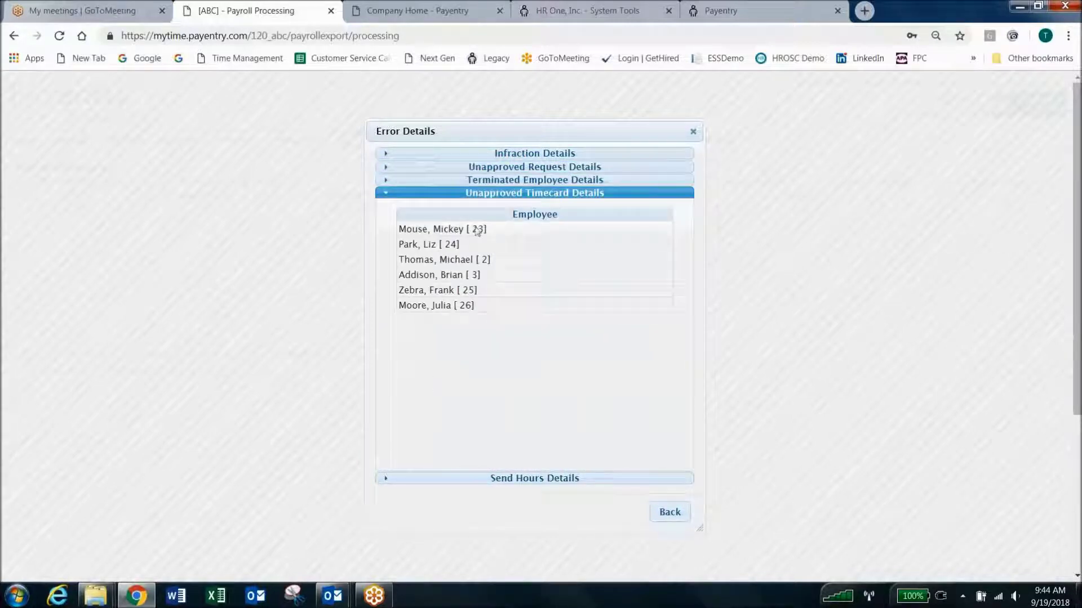
{"action": "left_click", "coordinate": [399, 483]}
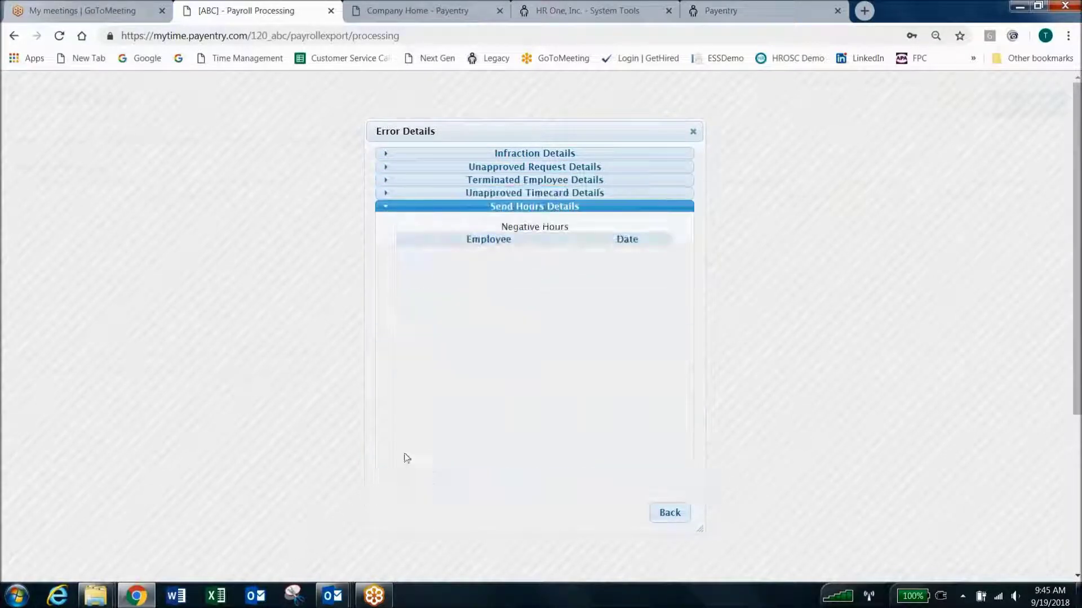
{"action": "left_click", "coordinate": [665, 511]}
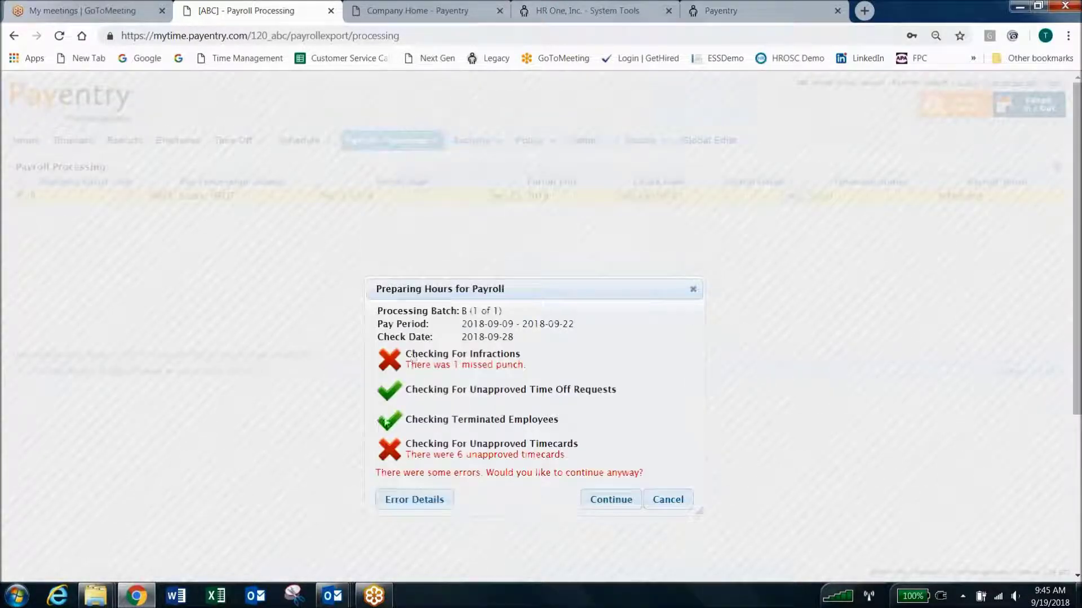
Step: Continue sending batch B's hours to payroll despite the errors and acknowledge the closing notices
{"action": "left_click", "coordinate": [604, 500]}
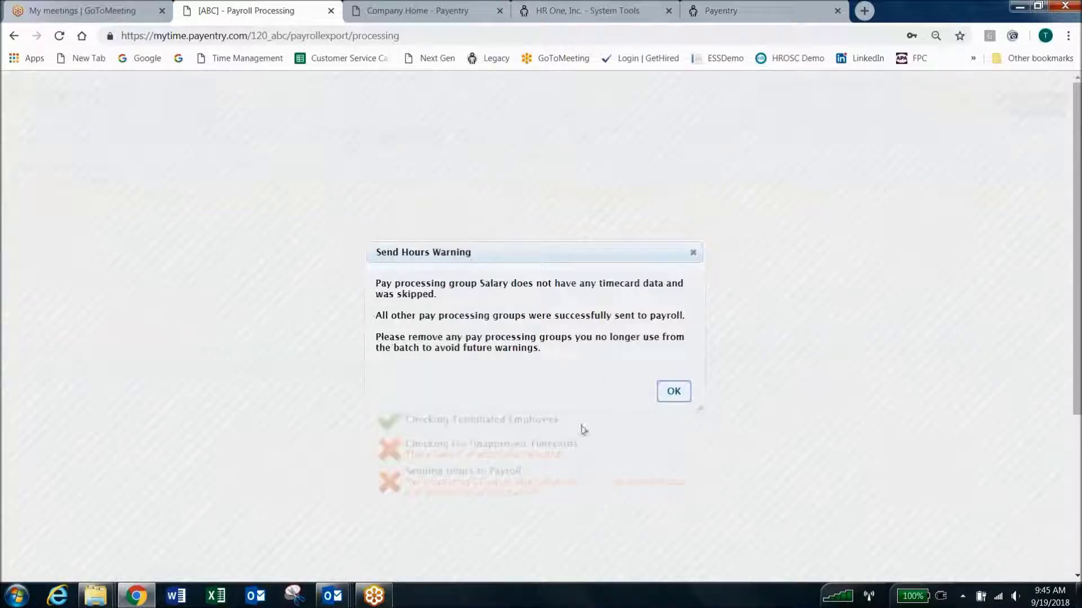
{"action": "left_click", "coordinate": [678, 393]}
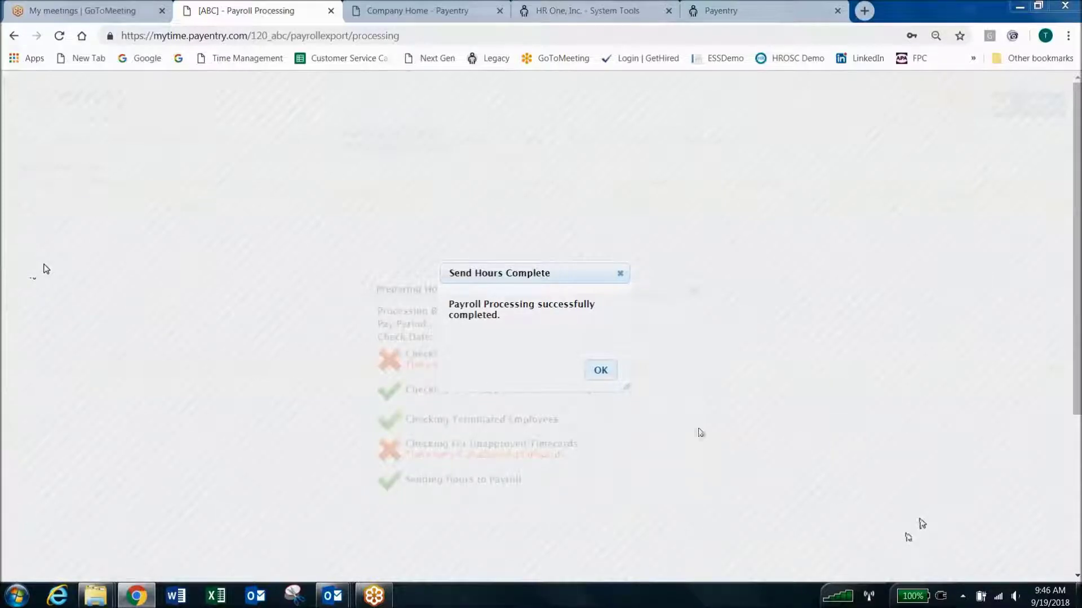
{"action": "left_click", "coordinate": [601, 370]}
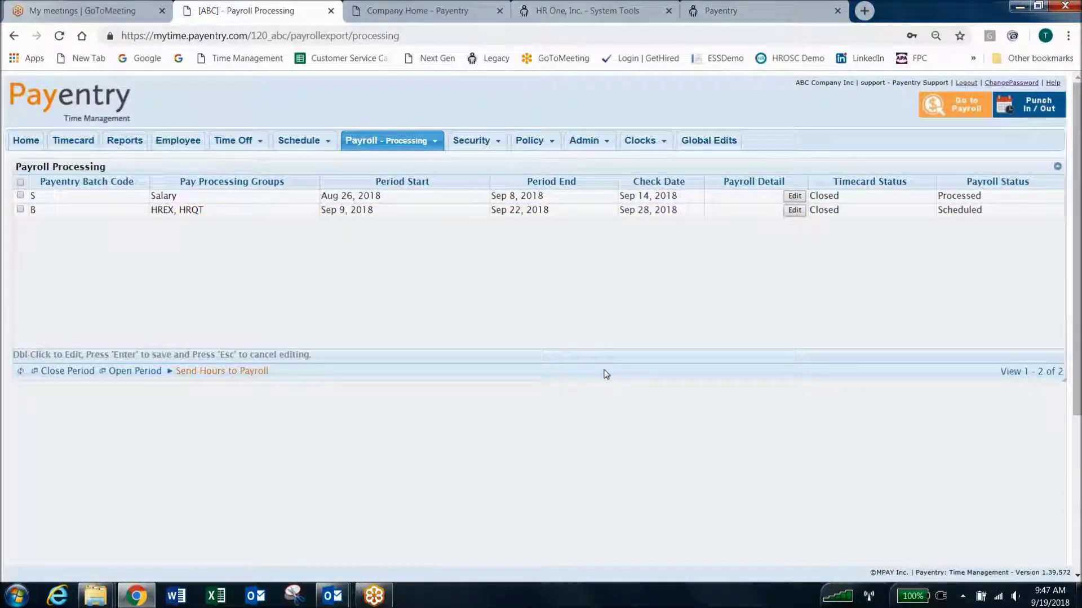